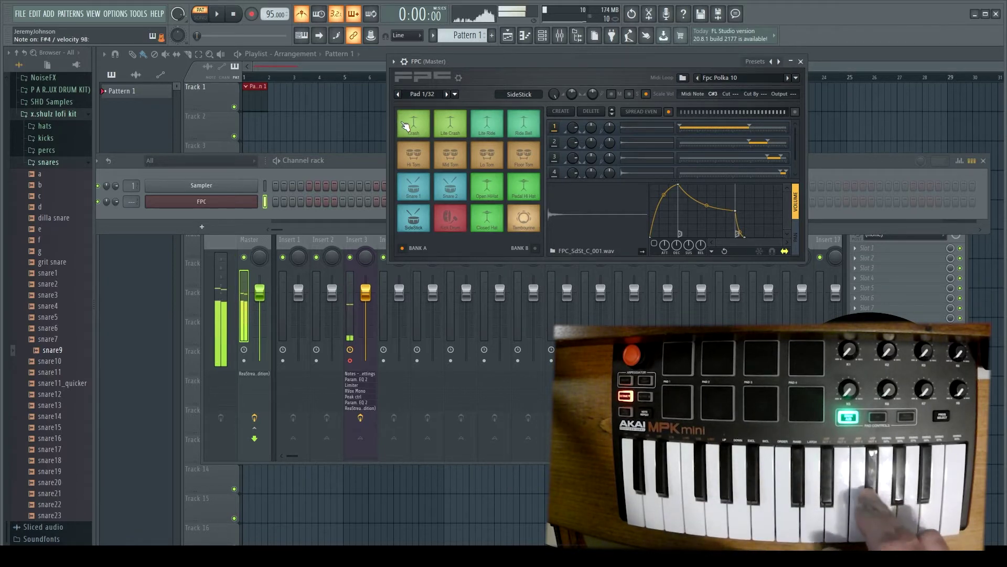
Step: Record a kick and snare beat on the FPC channel in Pattern 1 from the MIDI keyboard
click(335, 241)
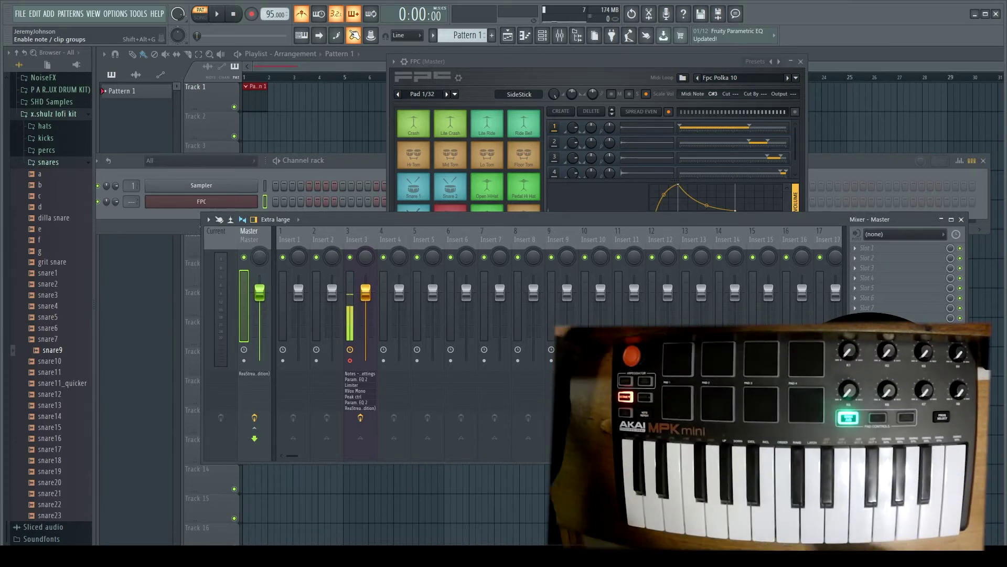
key(space)
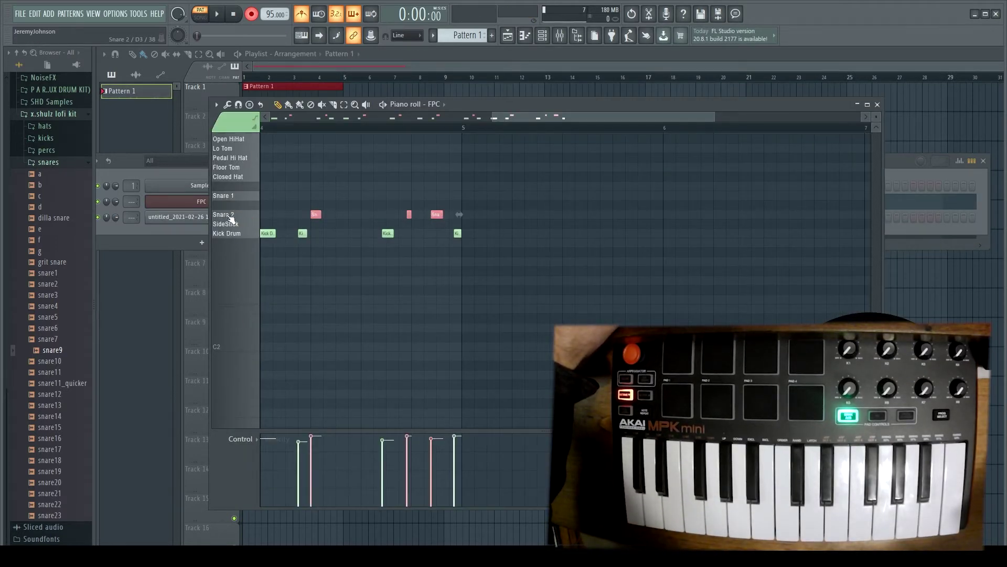
Step: Quantize the recorded Snare 2 notes in the FPC piano roll and play the pattern back
scroll(326, 226, up, 4)
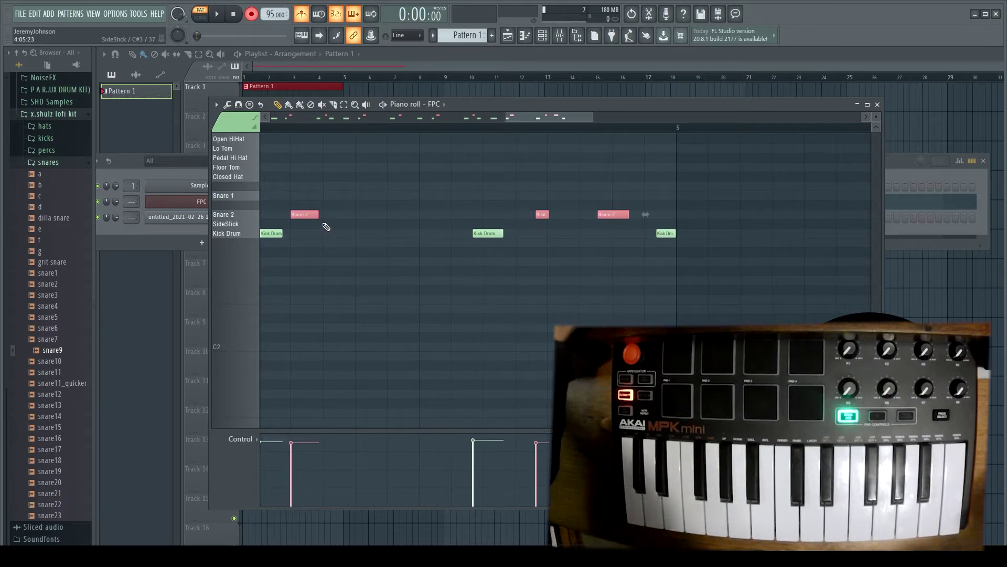
key(ctrl+q)
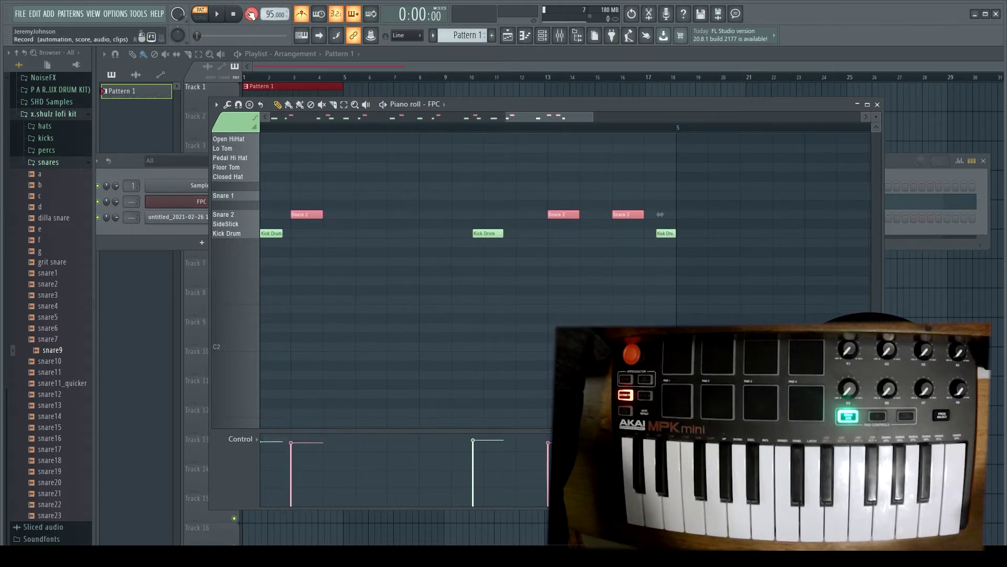
key(space)
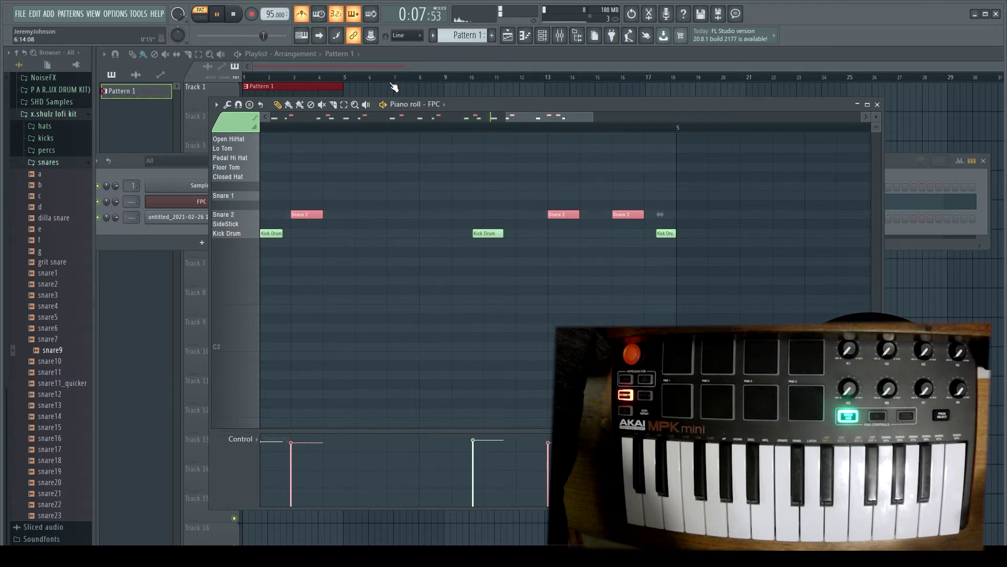
key(space)
Step: Quantize the Kick Drum notes, play the pattern back and close the piano roll
click(244, 234)
key(ctrl+q)
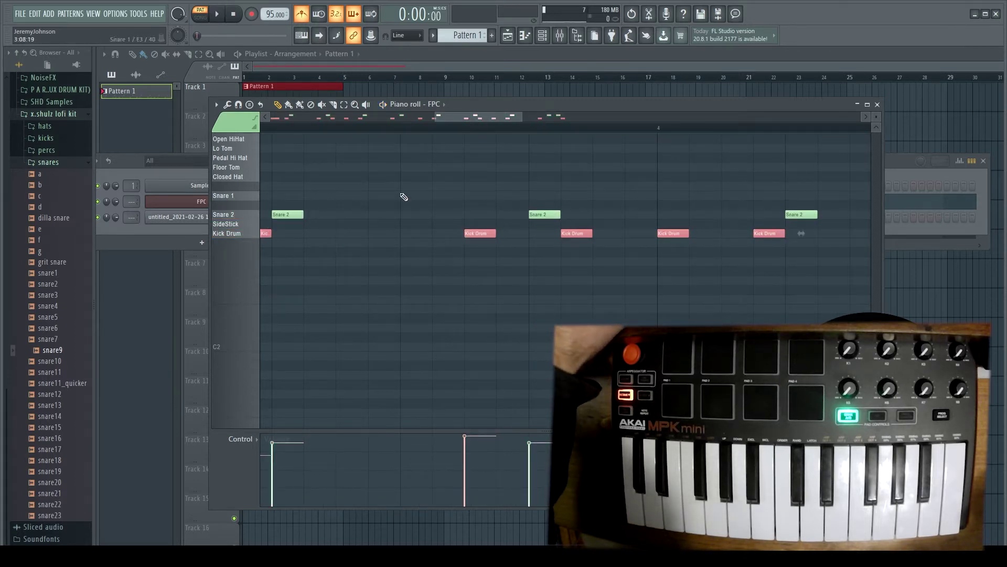
key(space)
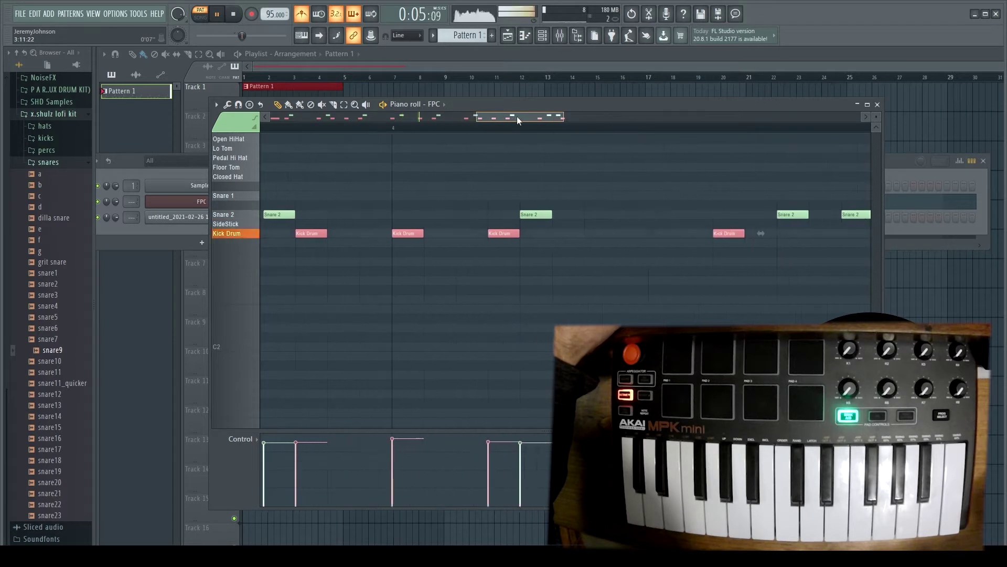
mouse_move(535, 116)
mouse_down()
mouse_move(453, 126)
mouse_move(548, 128)
mouse_up()
key(space)
scroll(483, 199, down, 4)
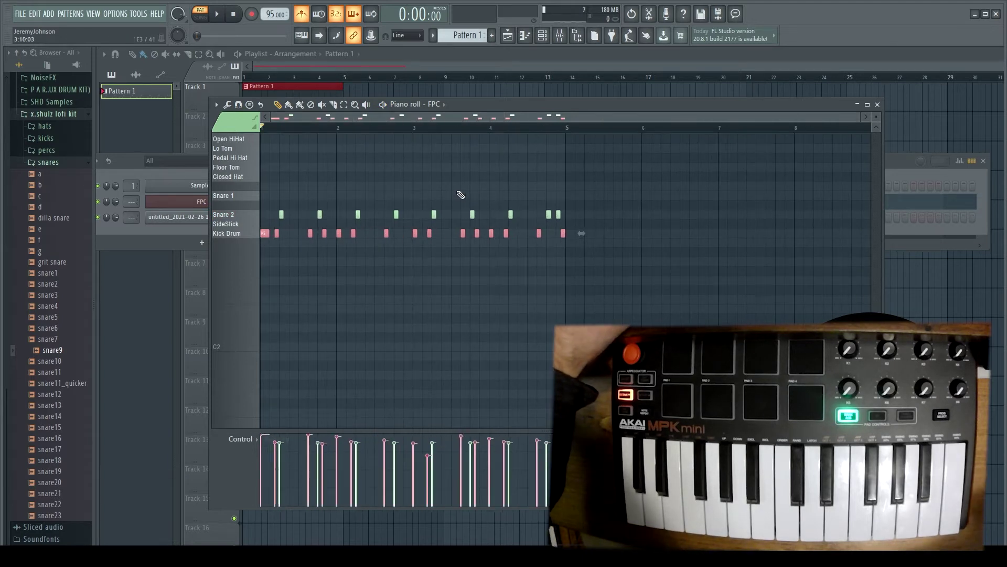
click(877, 105)
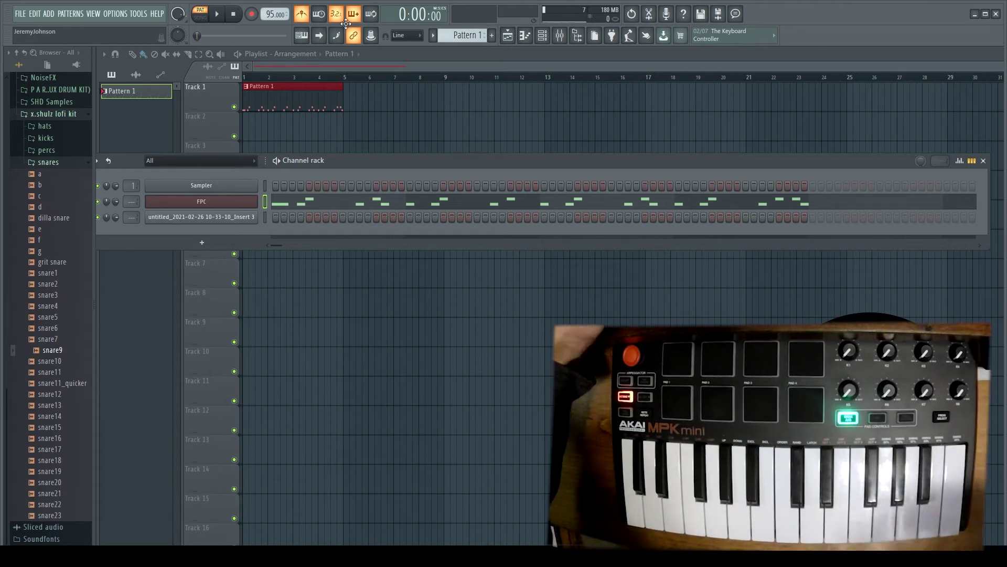
Step: Record a layer of closed, pedal and open hi-hats over the kick and snare beat on the FPC channel
key(space)
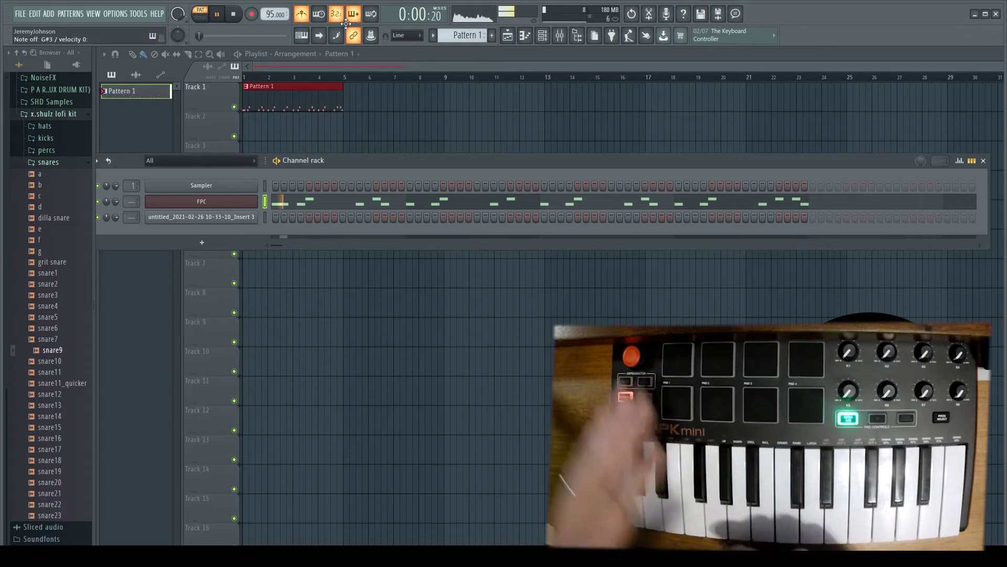
key(space)
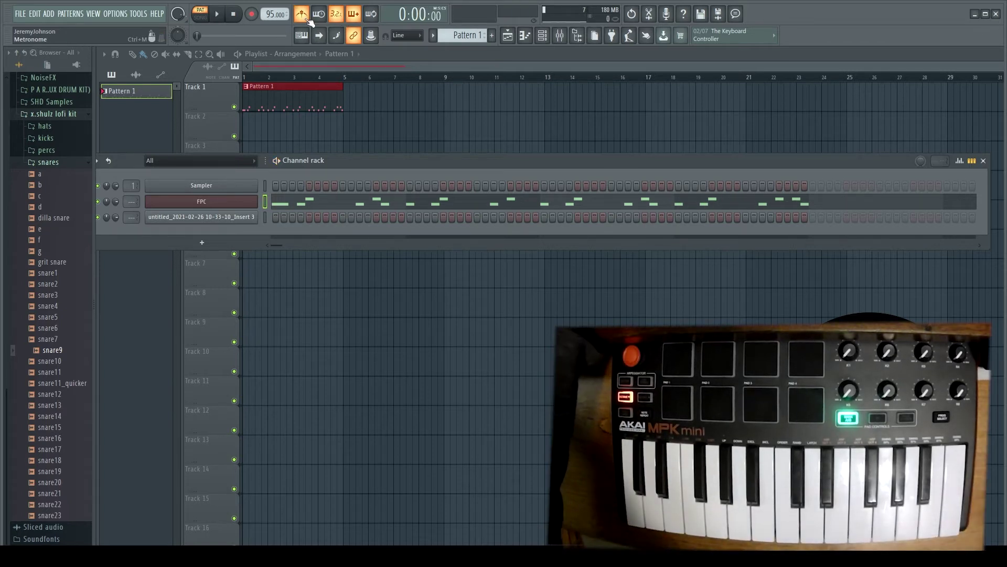
key(space)
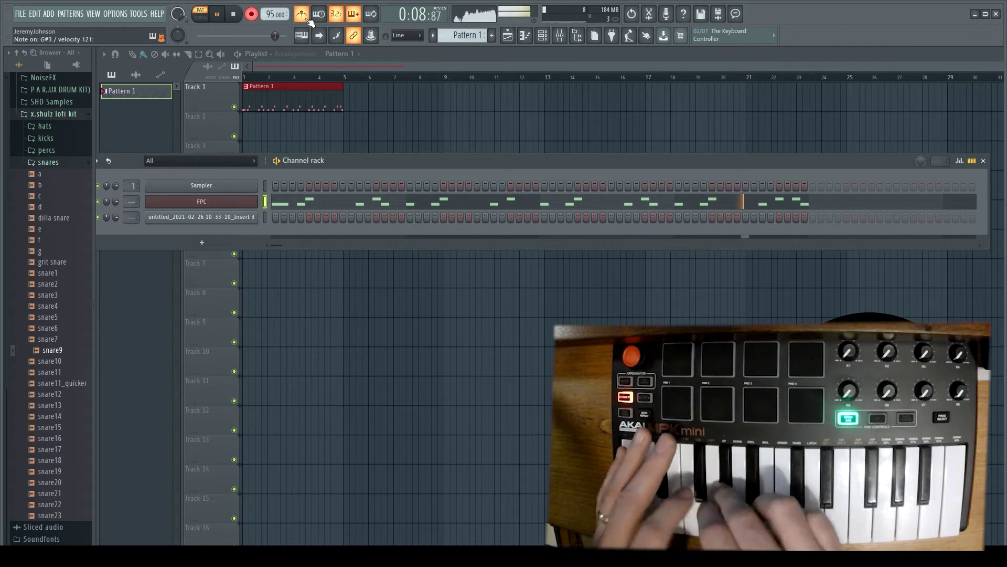
key(space)
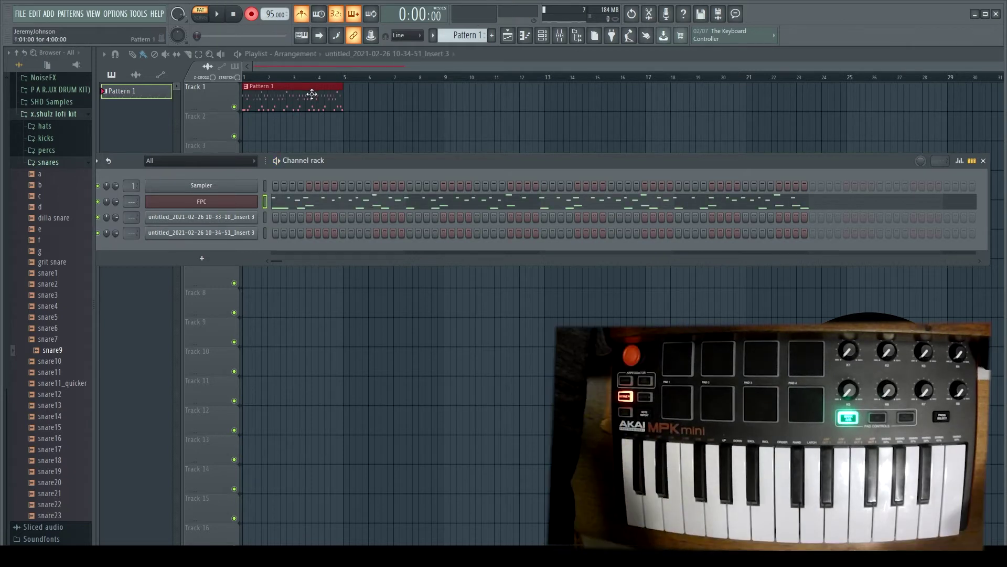
Step: Select all Closed Hat, Pedal Hi Hat and Open HiHat notes in the FPC piano roll and lower their velocities slightly
key(F7)
scroll(309, 177, up, 3)
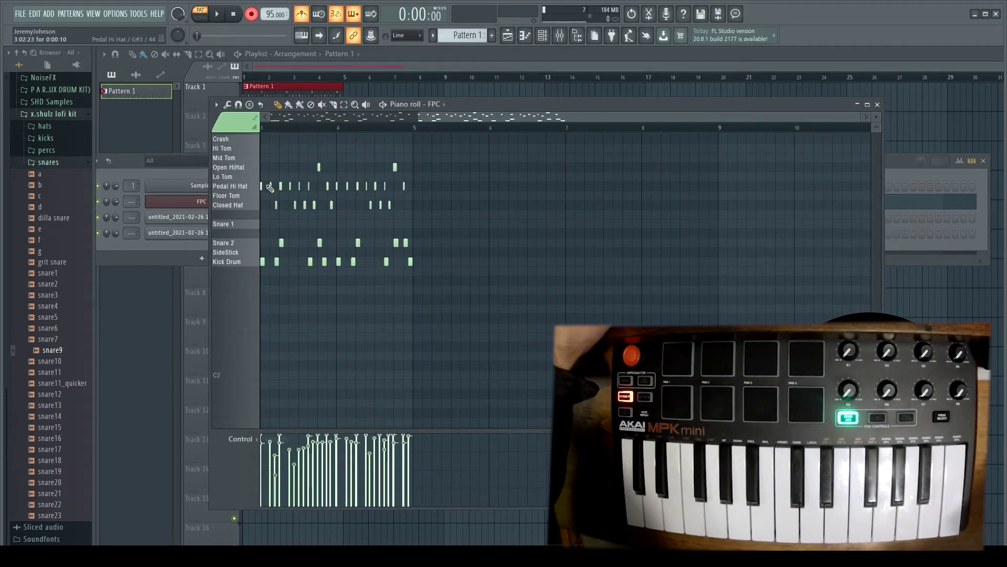
double_click(237, 206)
shift+double_click(239, 186)
shift+double_click(234, 167)
scroll(380, 375, down, 1)
scroll(391, 301, up, 1)
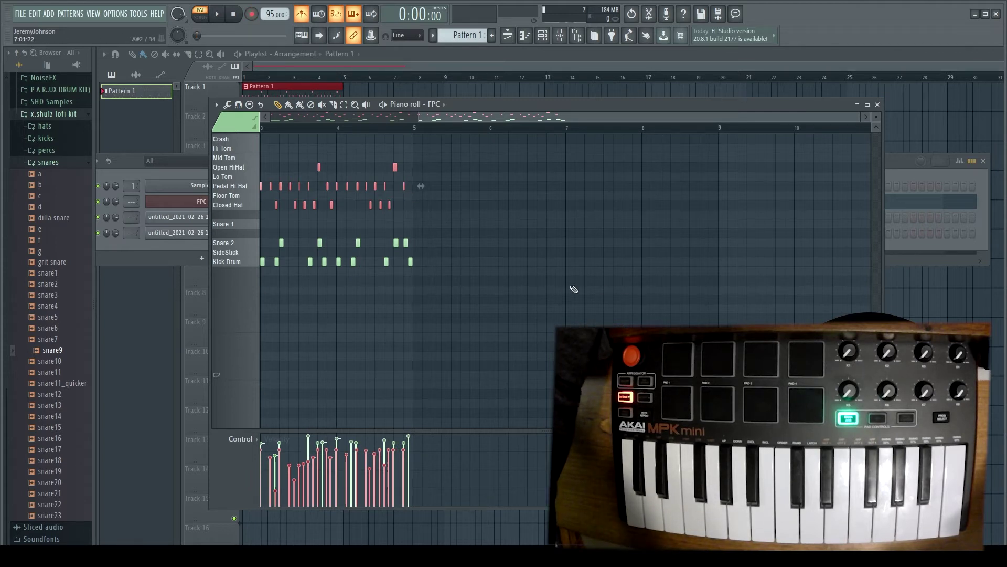
Step: Play the pattern back to check the hi-hat levels, view it from the first bar, and close the piano roll
key(space)
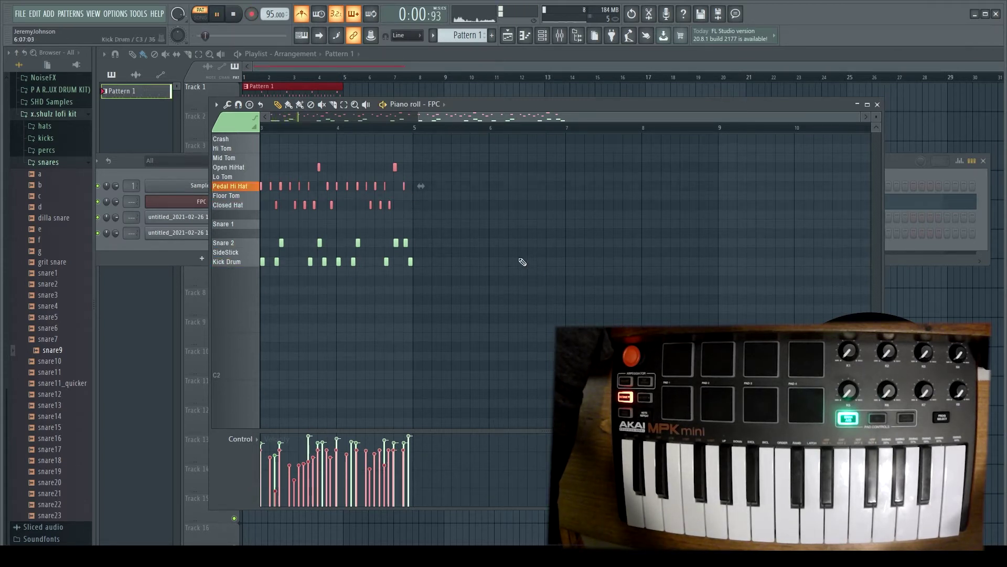
drag(455, 112, 300, 115)
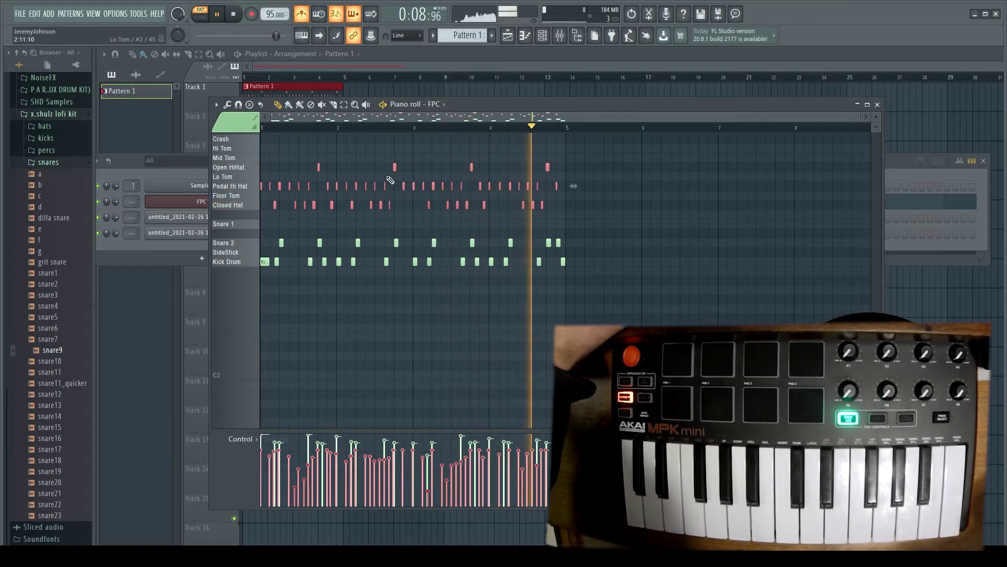
key(space)
click(877, 104)
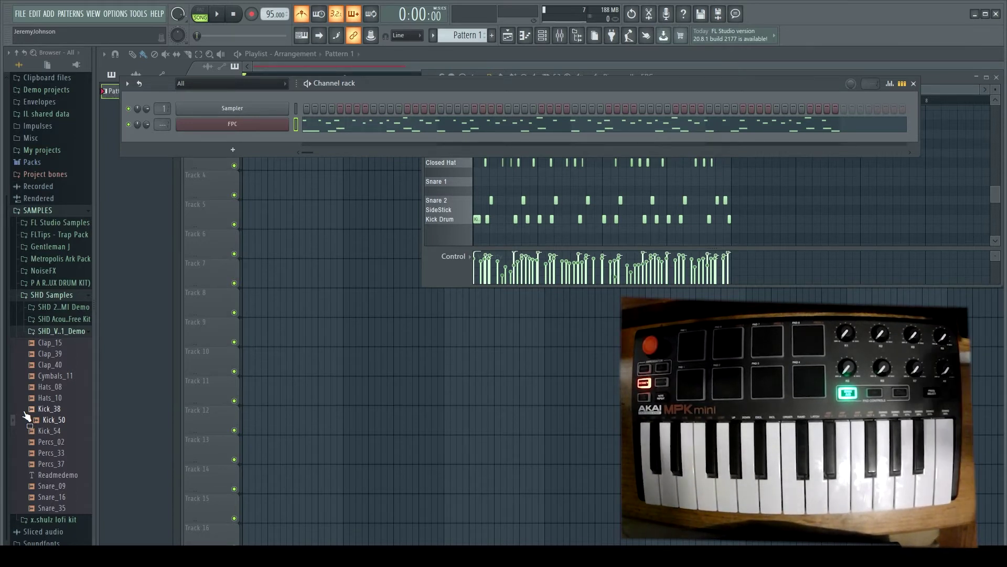
Step: Audition the kick samples, including Kick_54 and Kick_38, in the SHD demo sample folder
drag(26, 416, 46, 444)
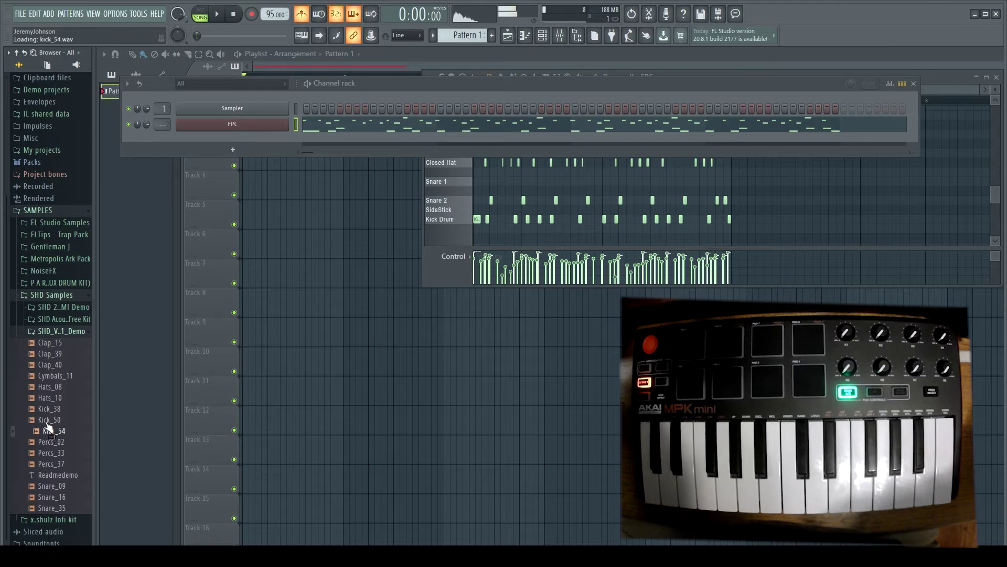
click(54, 432)
click(50, 412)
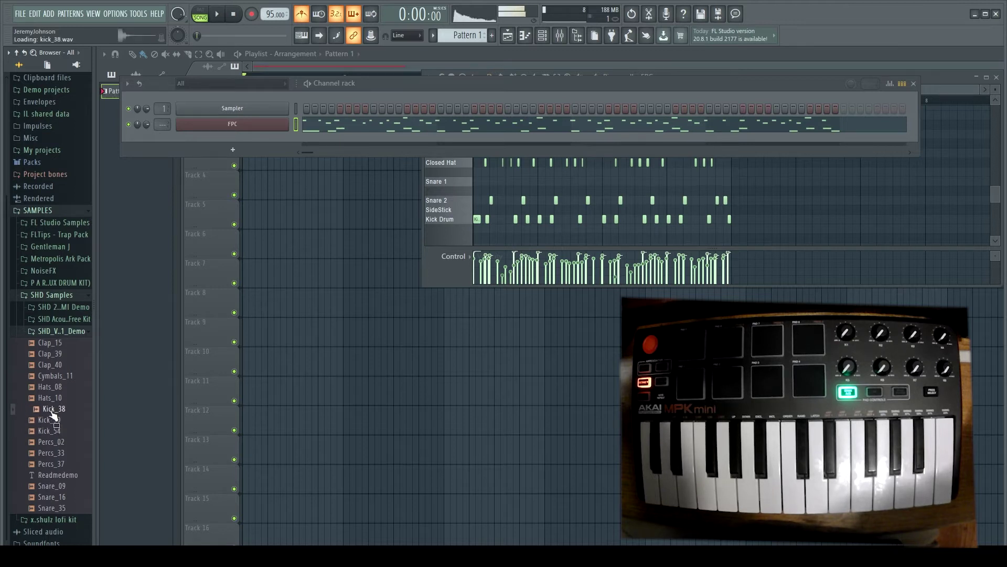
Step: Add the Kick_50, Percs_02 and Snare_09 samples as new channels below FPC in the channel rack
drag(50, 420, 236, 152)
drag(53, 453, 235, 159)
drag(53, 485, 236, 169)
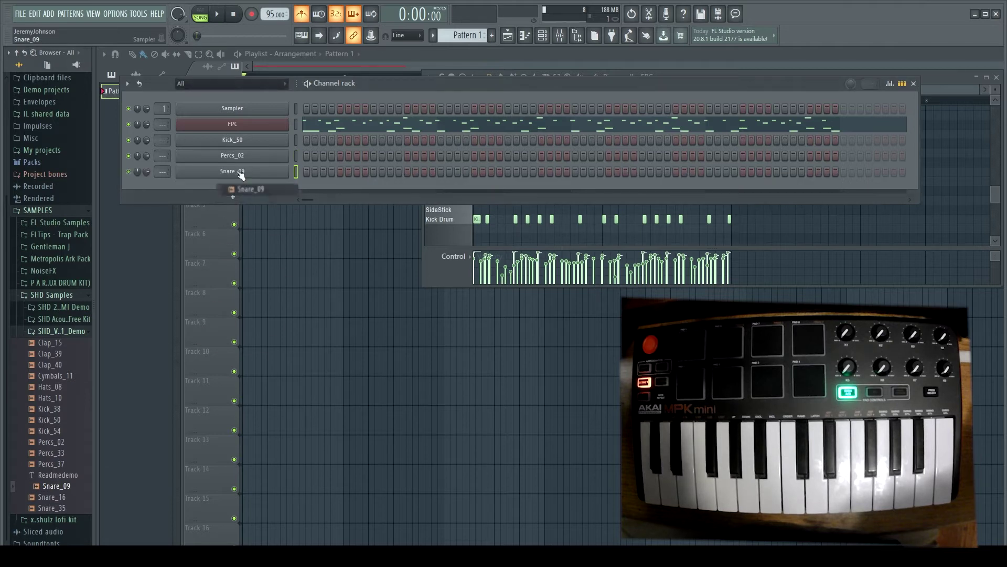
Step: Check the sampler settings of the Kick_50, Percs_02 and Snare_09 channels, and select the Snare_09 channel
click(253, 142)
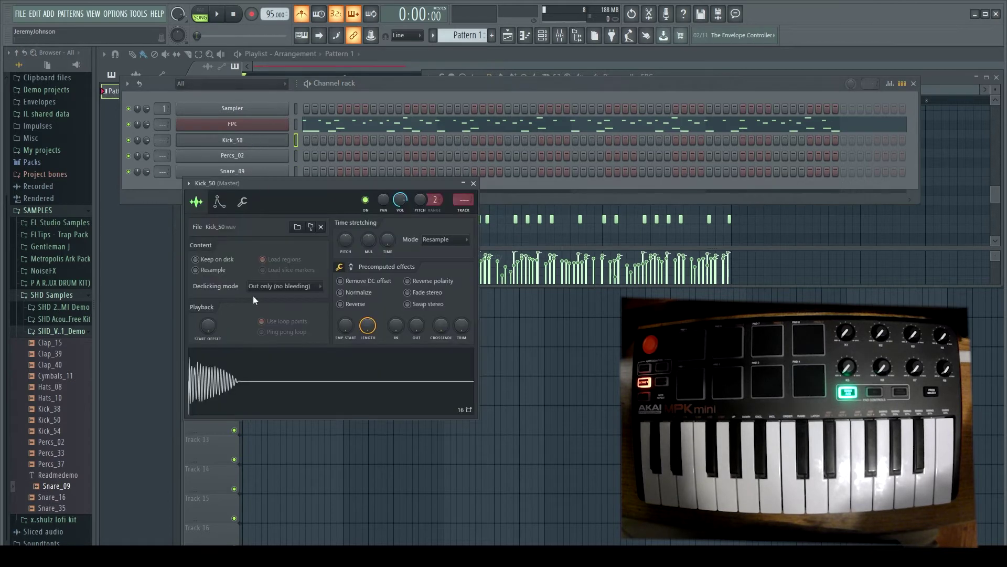
click(235, 154)
click(228, 171)
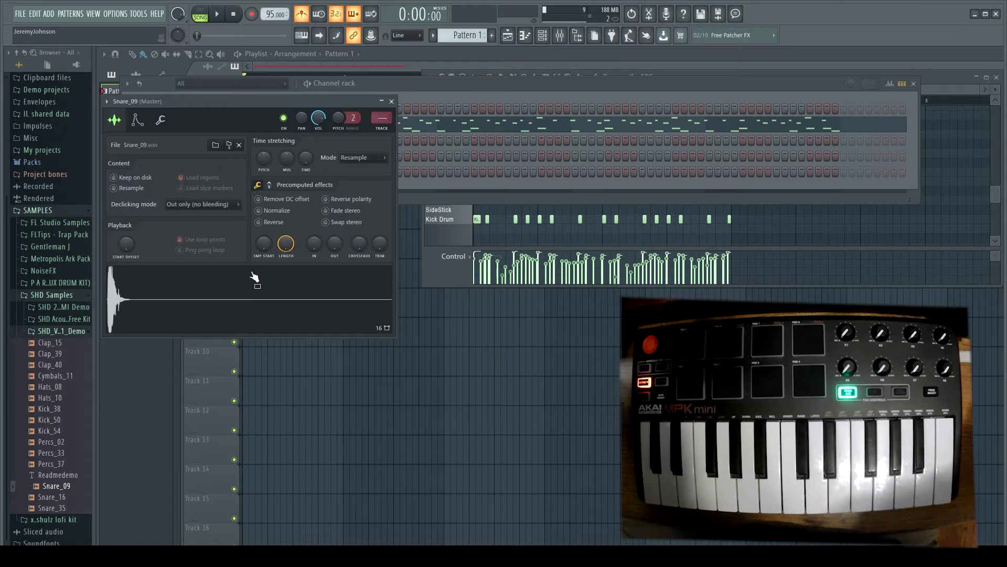
click(391, 101)
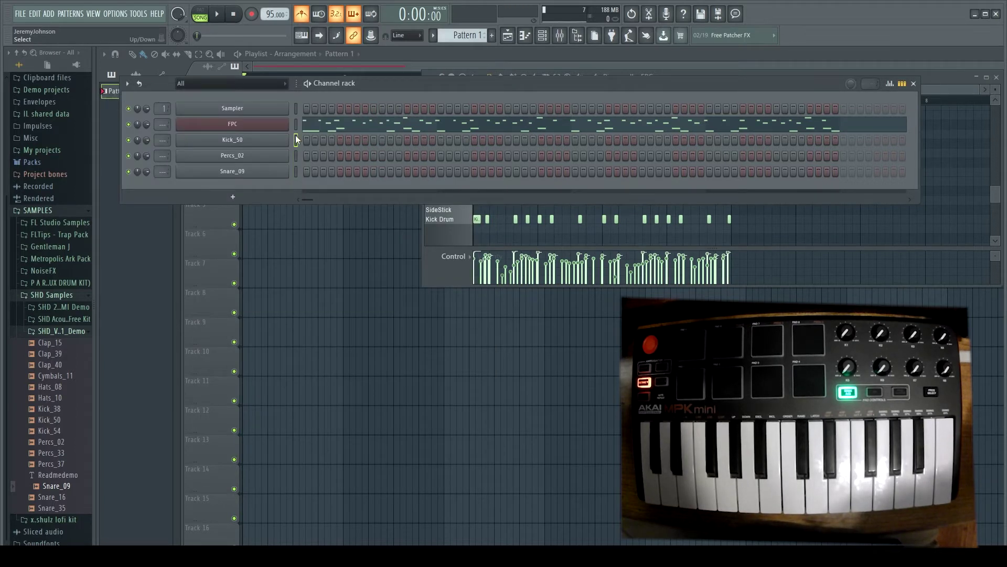
click(295, 172)
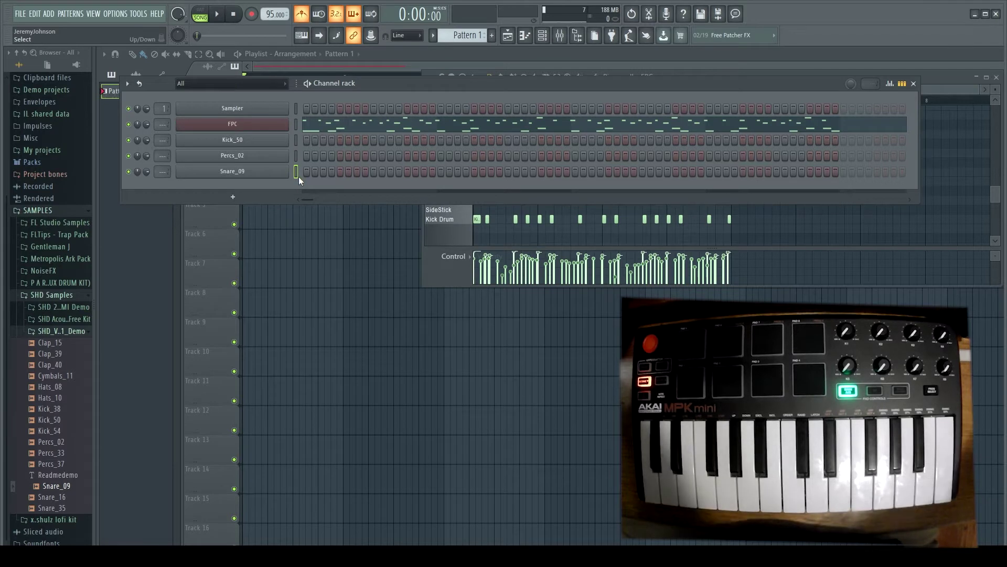
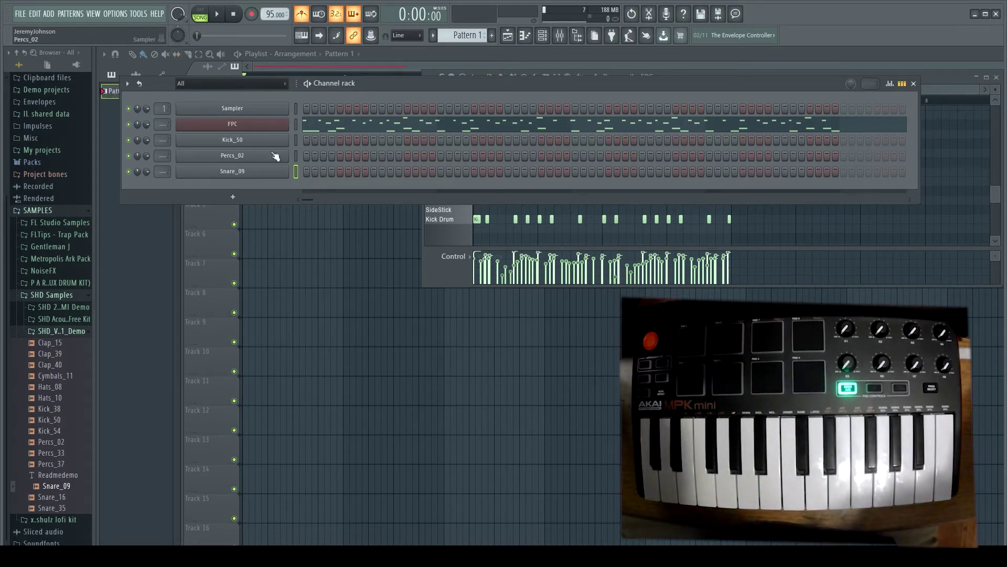
Step: Mute Track 1 in the playlist and rehearse the part against the metronome at 85 BPM
key(F12)
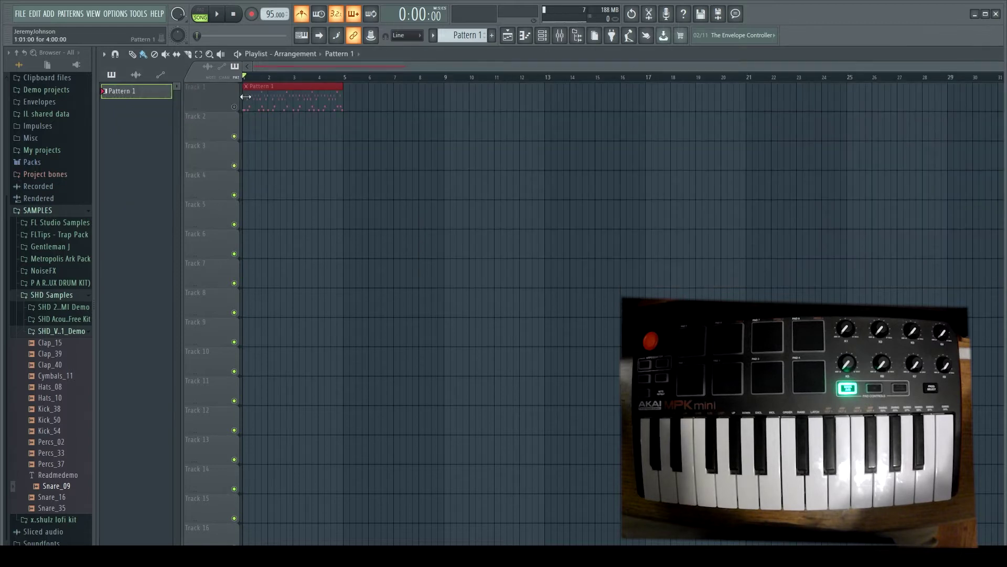
click(223, 17)
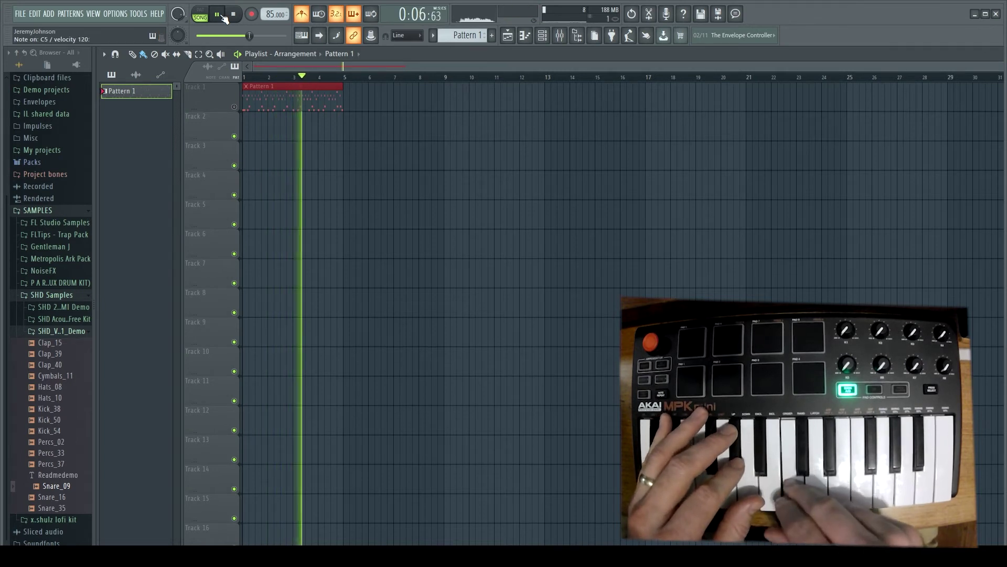
key(space)
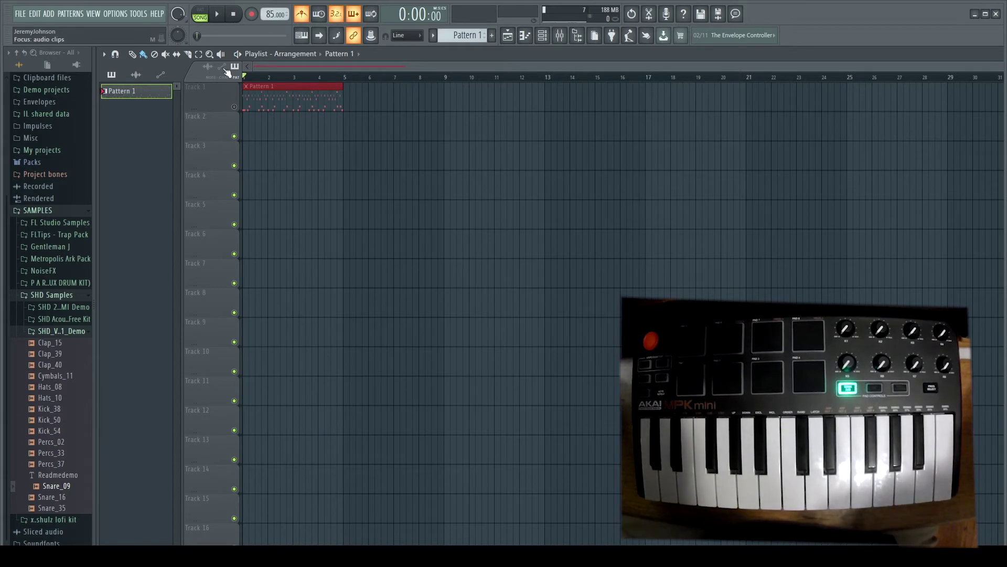
Step: Create Pattern 2 and record a four-bar snare part on its Snare_09 channel in song mode
scroll(473, 35, up, 1)
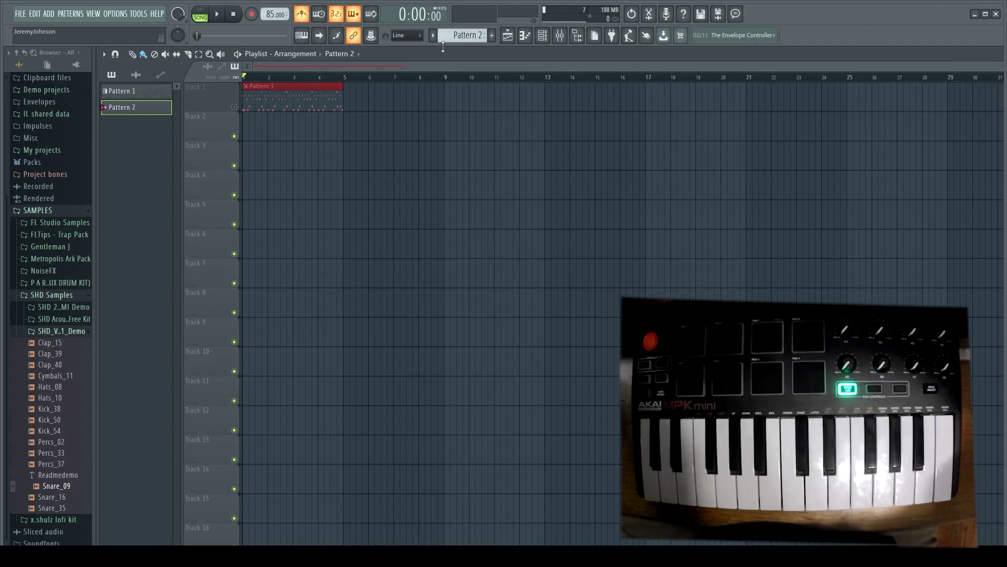
key(F6)
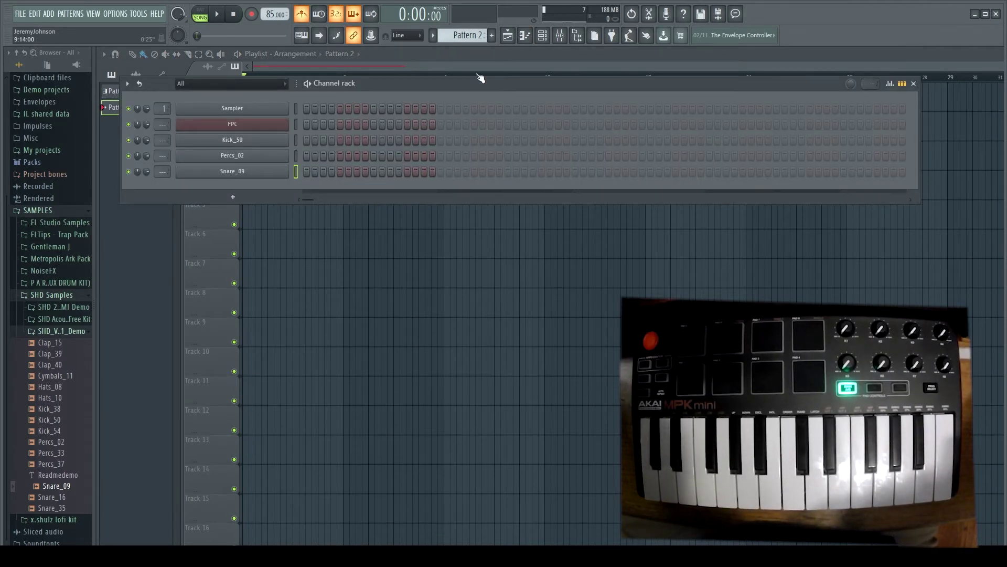
key(F6)
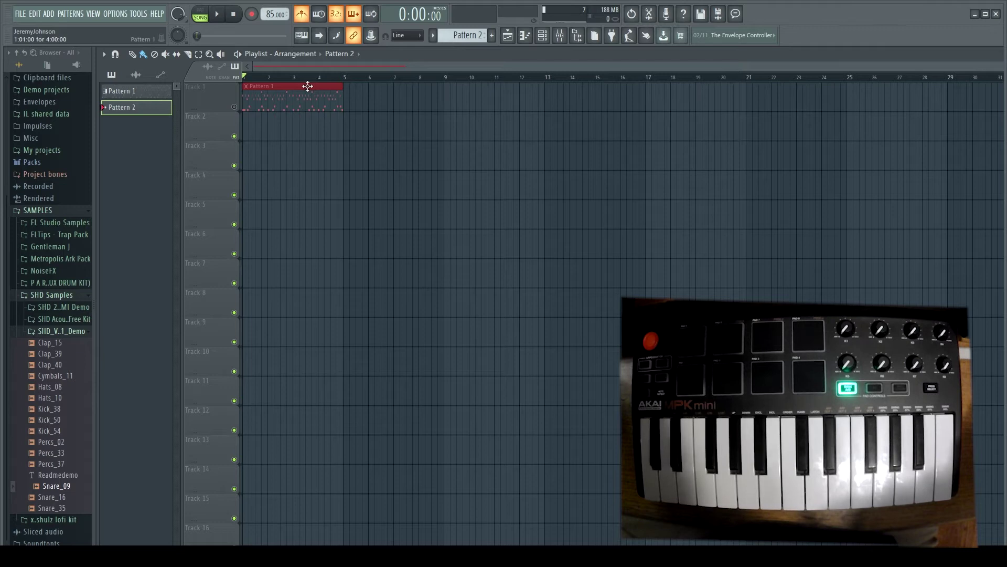
key(F6)
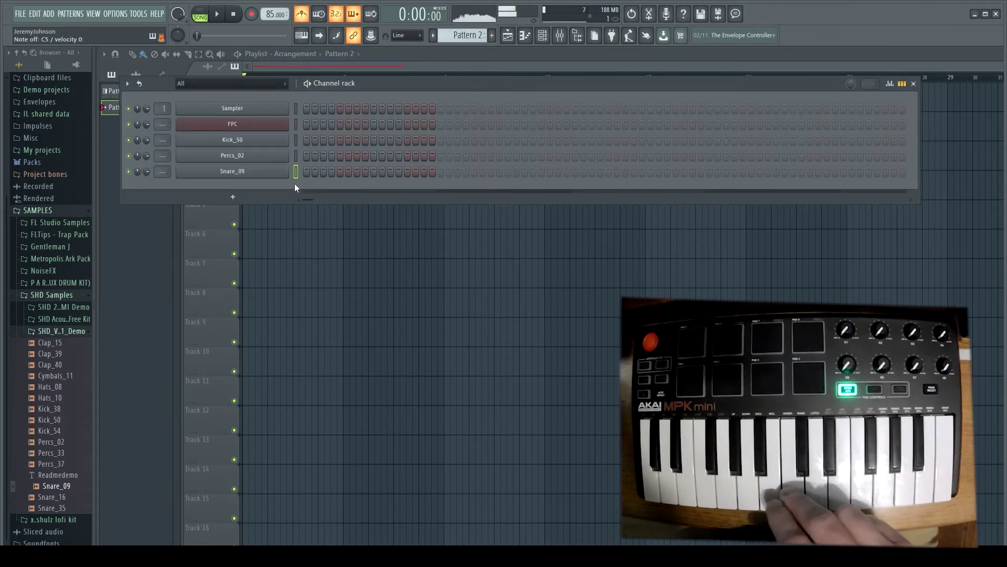
key(space)
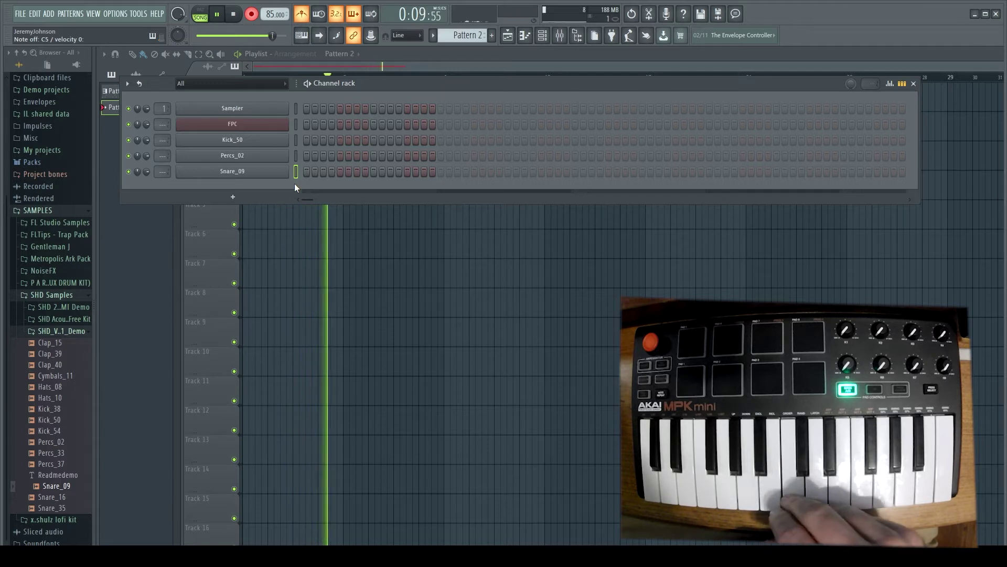
key(space)
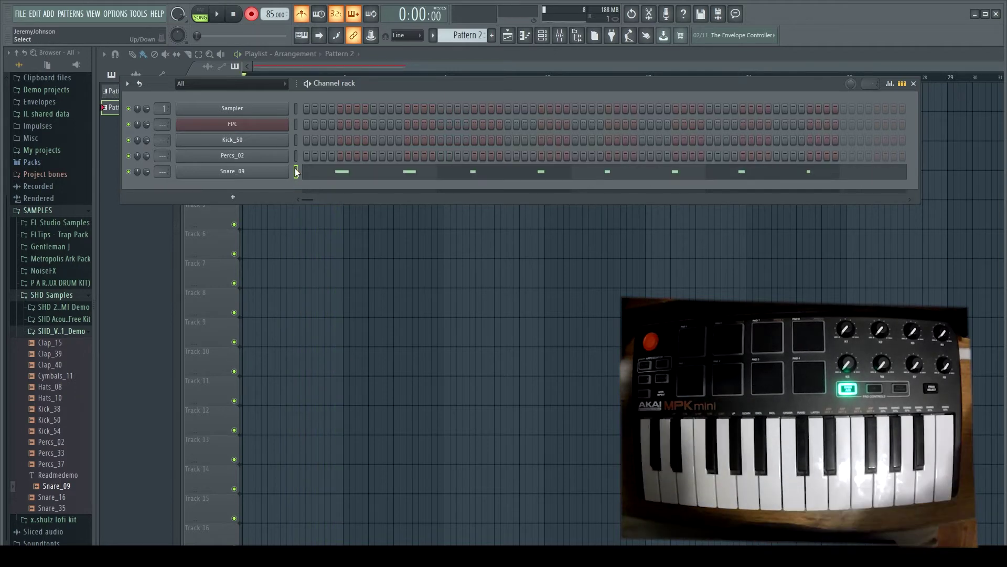
Step: Inspect the recorded Snare_09 notes in the piano roll, quantize all of them, and return to the channel rack
click(271, 174)
click(464, 90)
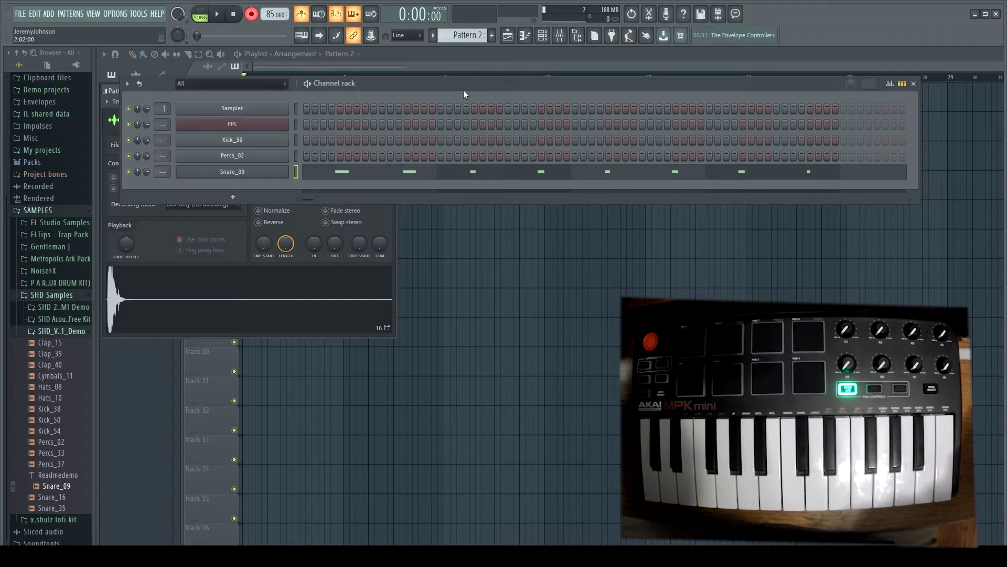
click(406, 173)
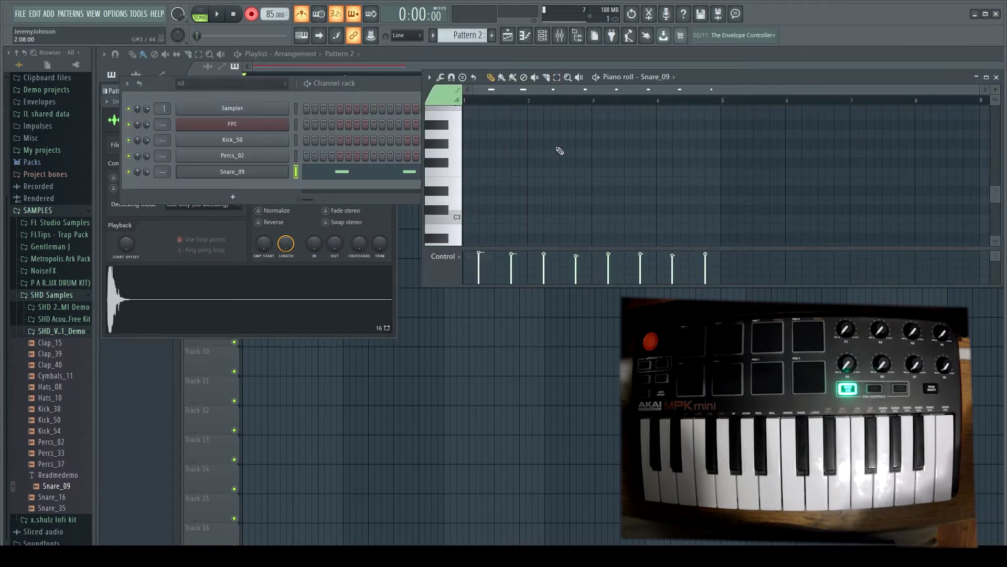
scroll(560, 150, up, 5)
scroll(512, 178, up, 1)
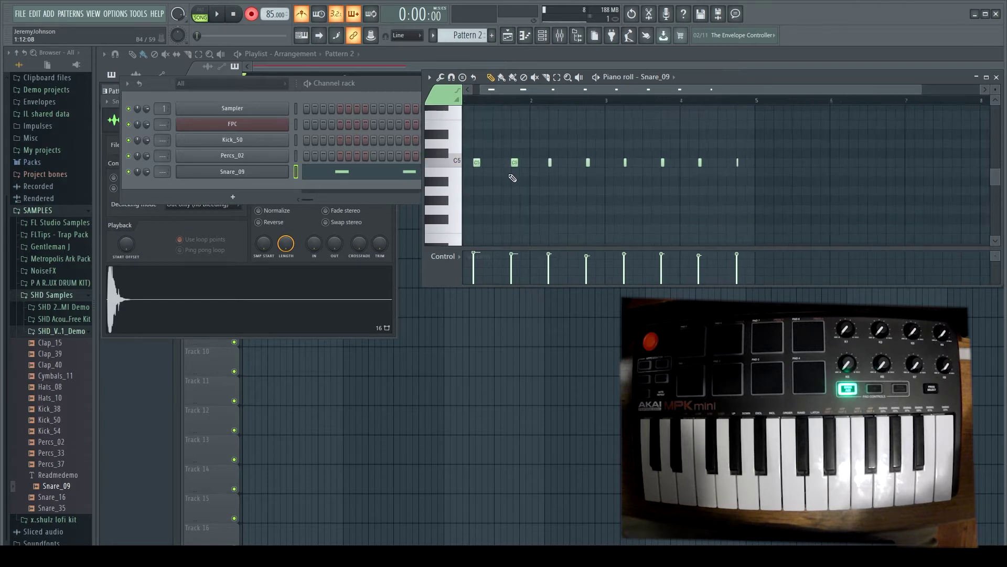
scroll(513, 178, up, 2)
drag(549, 93, 518, 90)
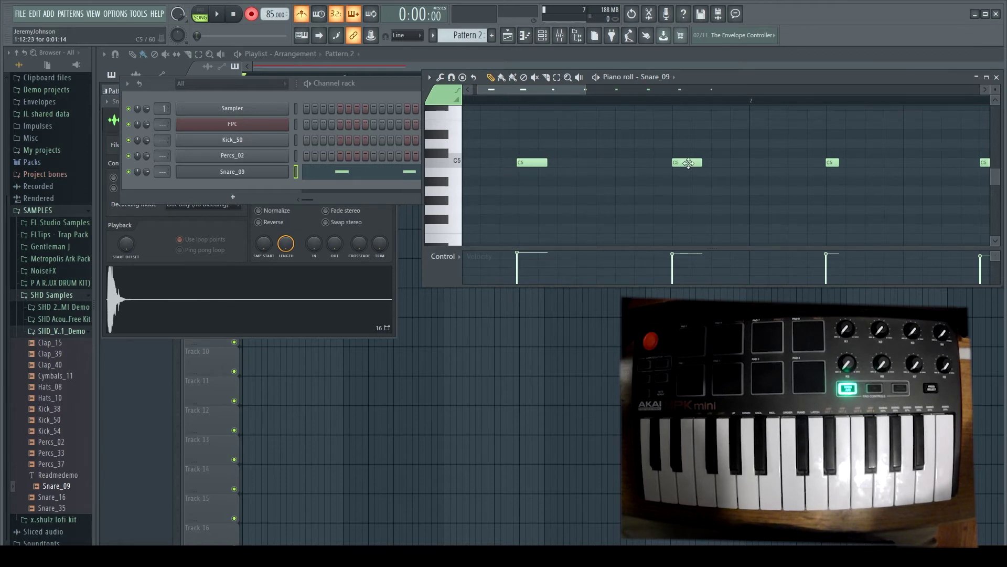
click(640, 86)
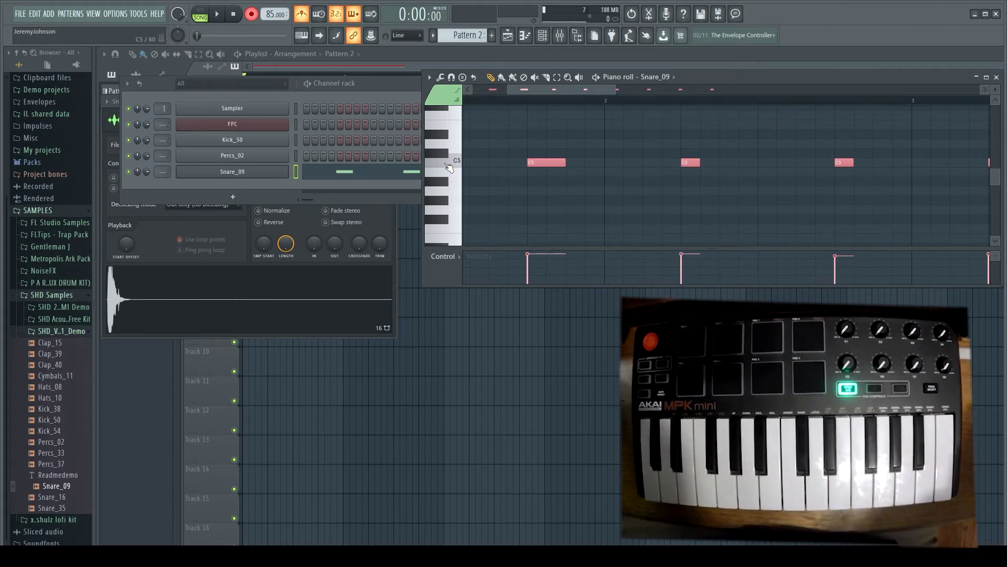
click(997, 77)
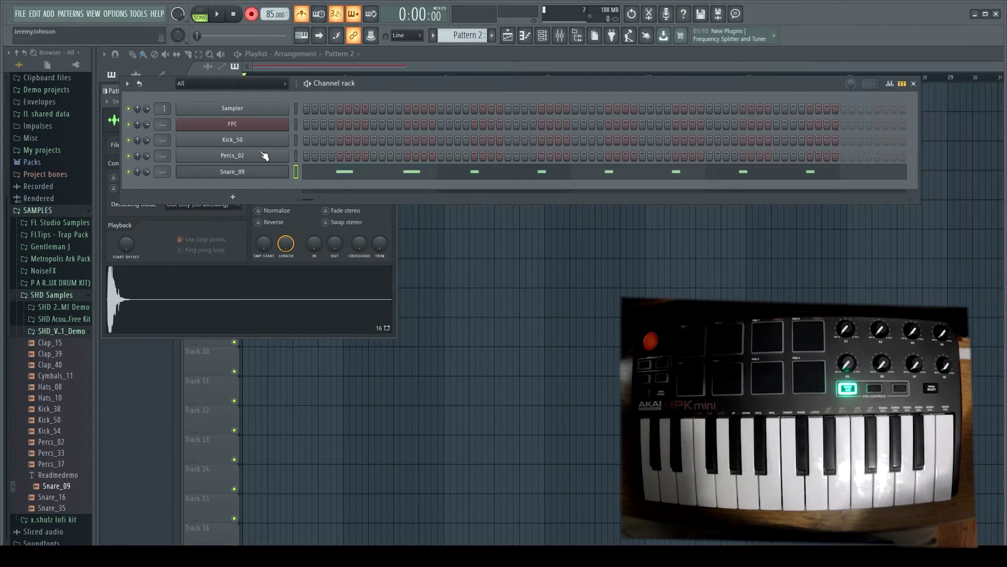
Step: Select the Kick_50 channel and preview the Kick_50 and Kick_54 samples for the kick part
click(296, 139)
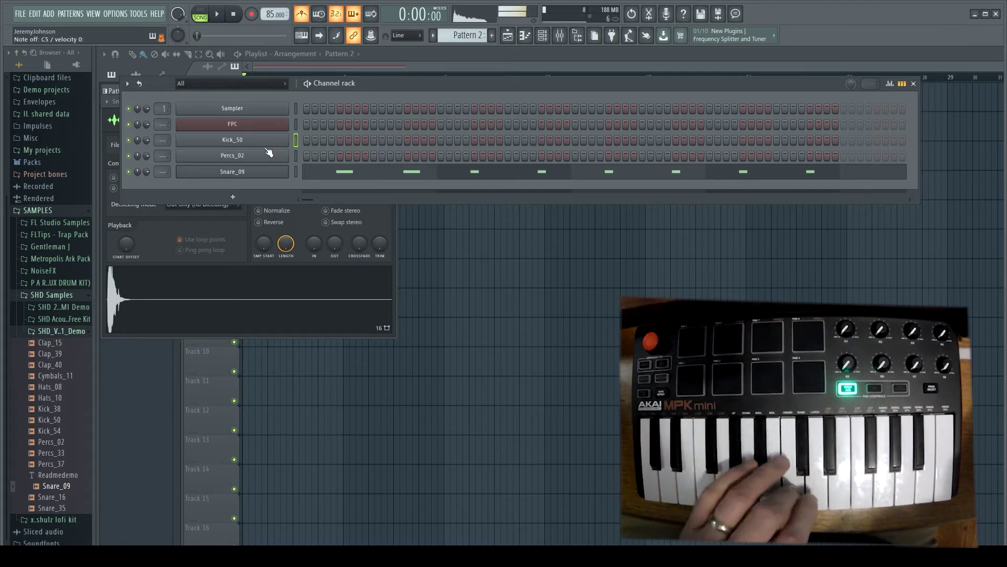
drag(53, 420, 56, 428)
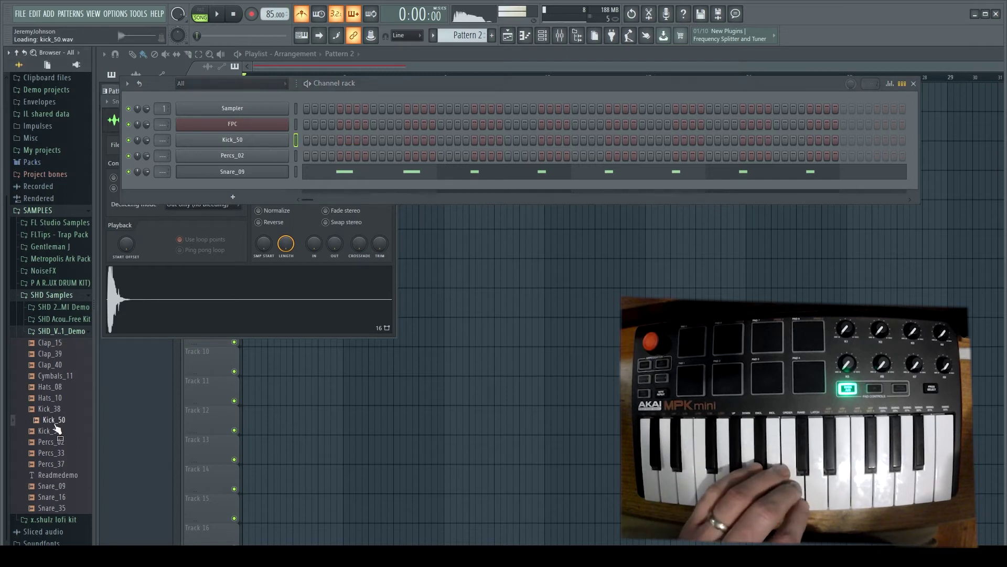
drag(244, 174, 231, 140)
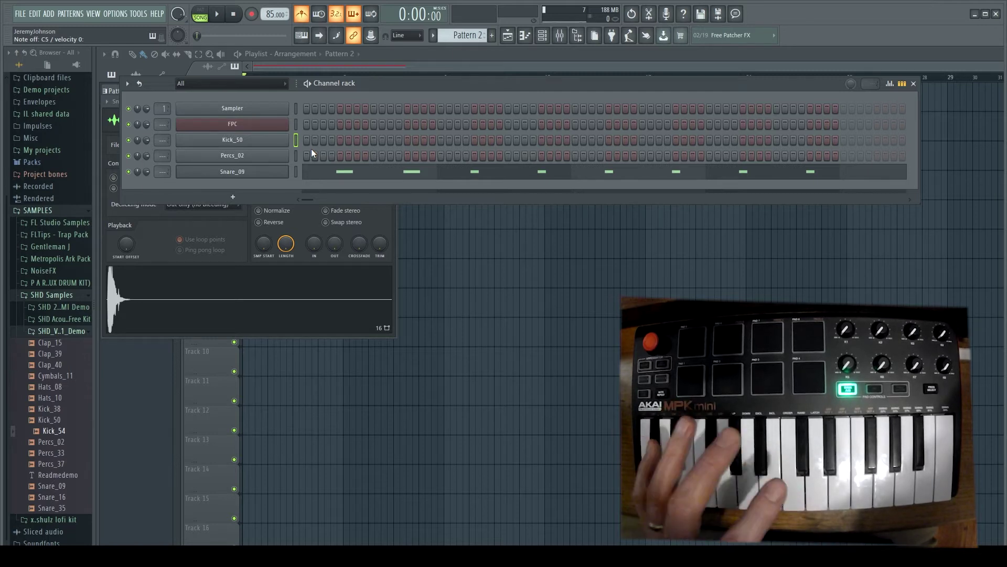
Step: Rehearse the kick rhythm over the snare, and record a four-bar kick part on Pattern 2's Kick_50 channel
key(space)
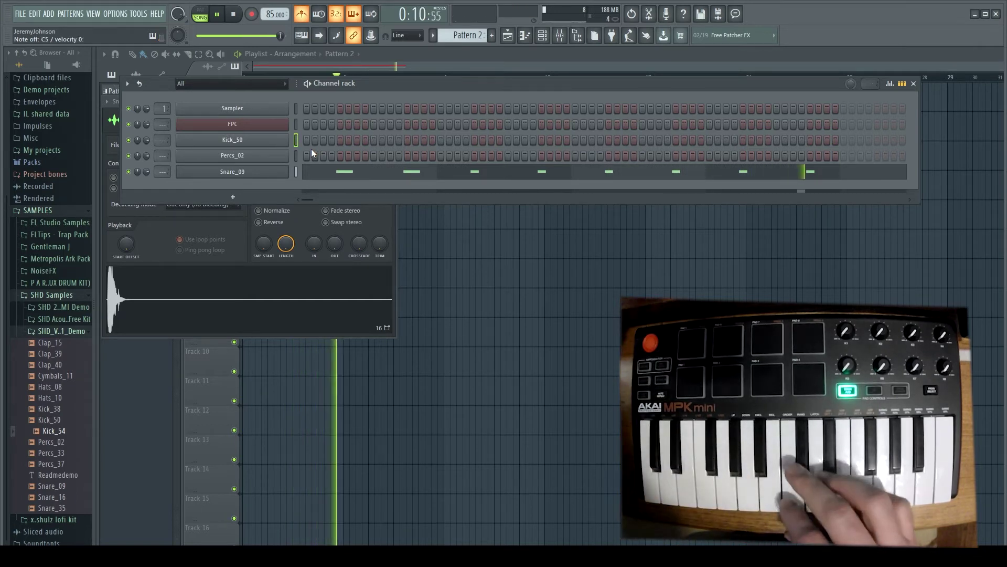
key(space)
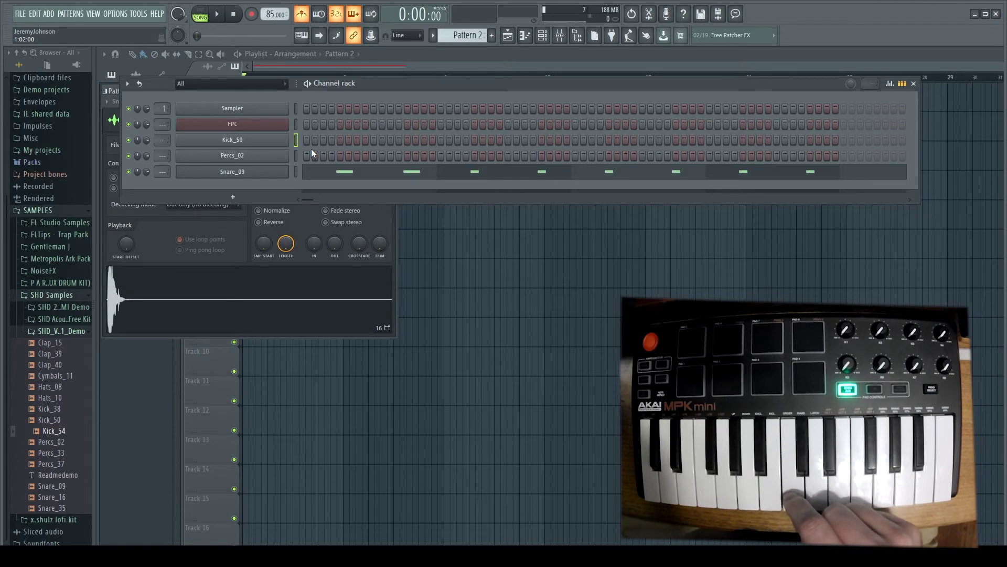
key(space)
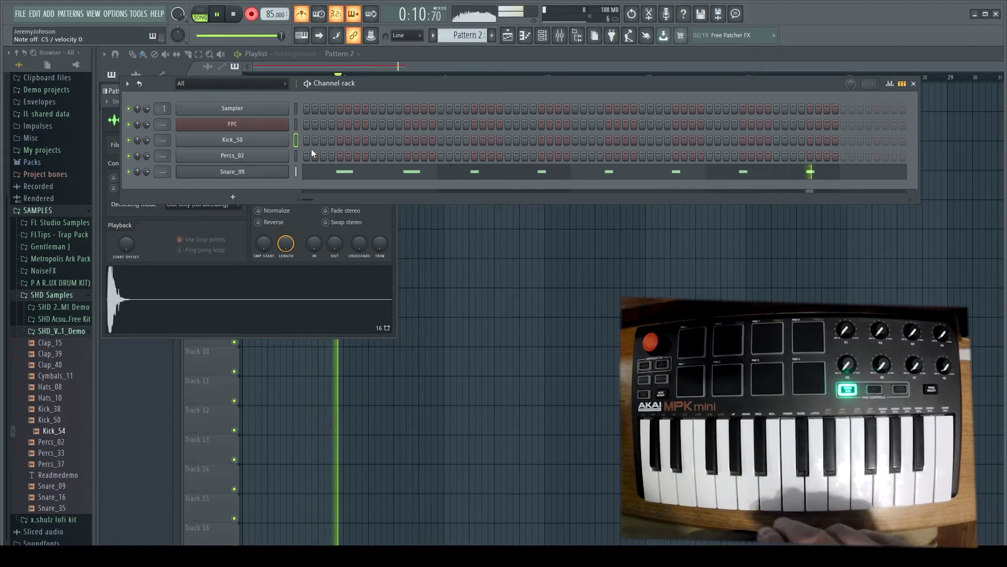
key(space)
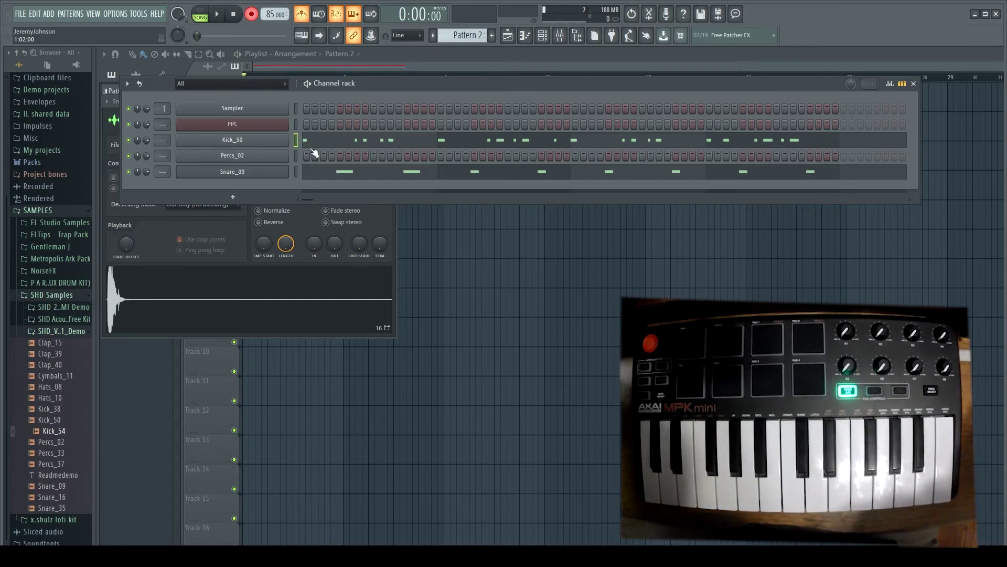
Step: Quantize all the recorded Kick_50 notes in the piano roll and play the kick and snare parts back together
click(324, 145)
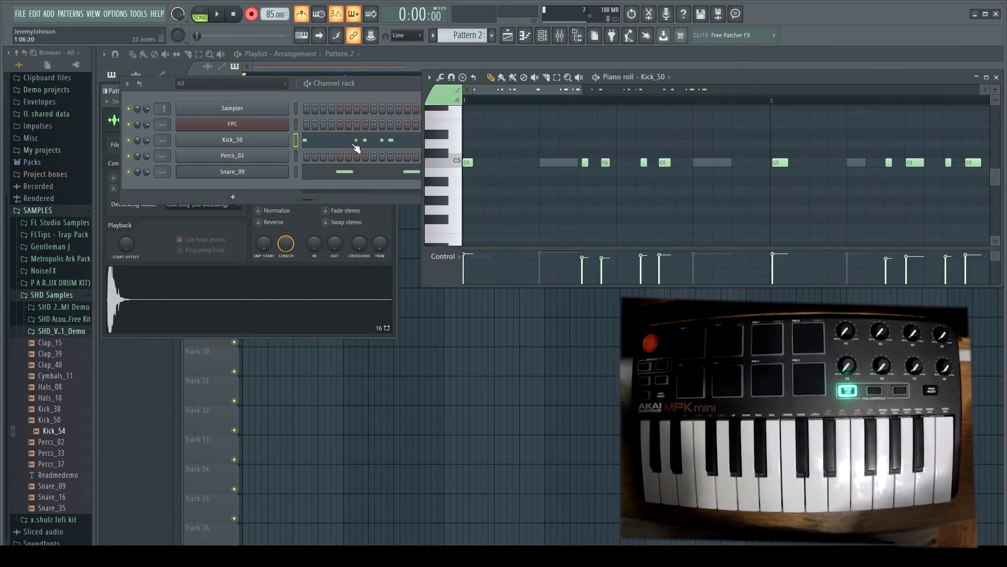
click(450, 164)
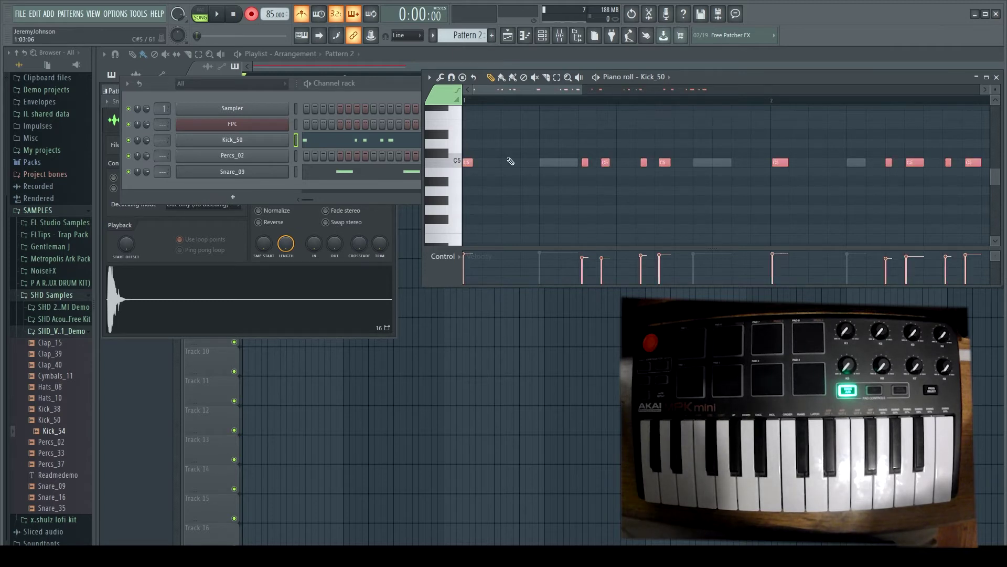
key(ctrl+q)
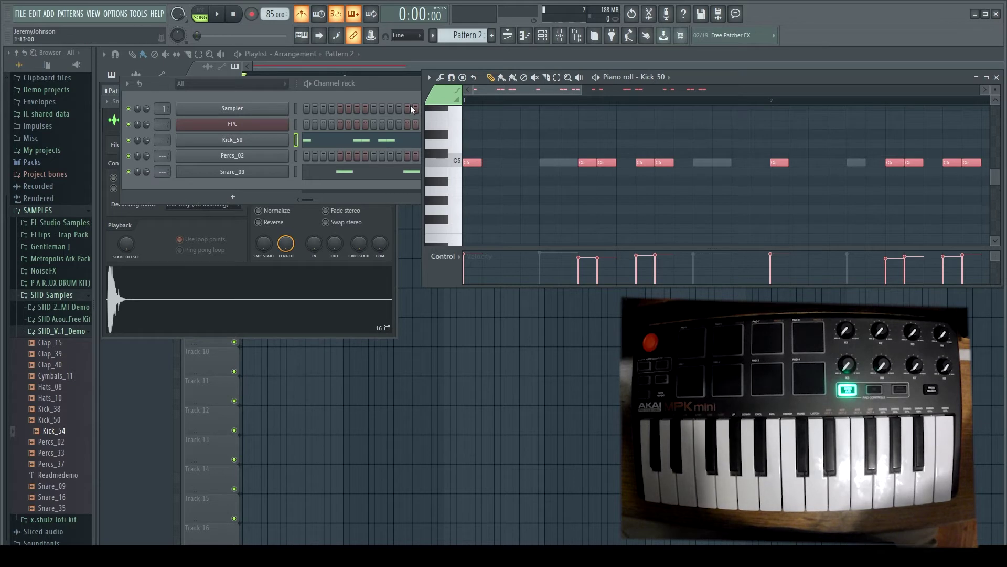
key(space)
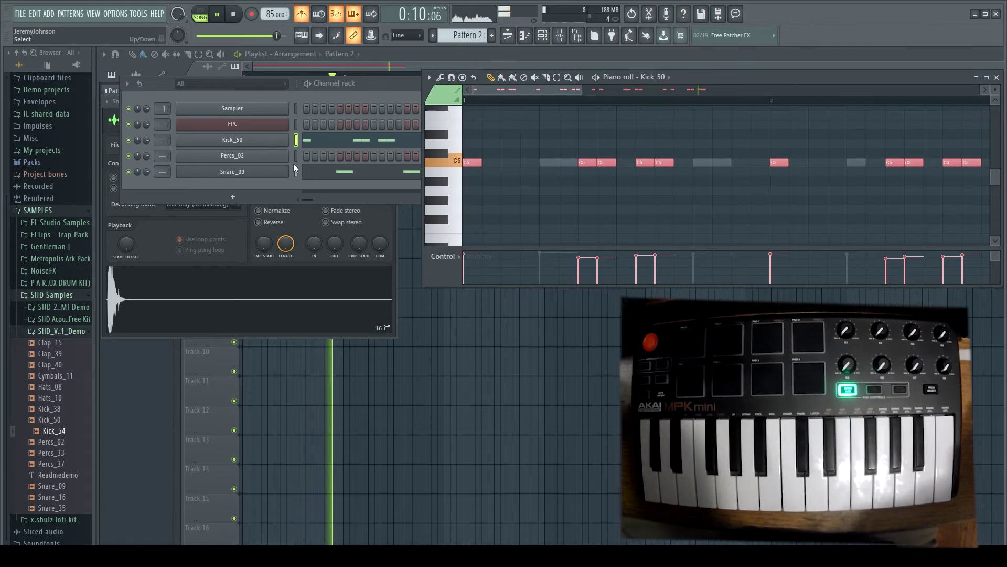
key(space)
Step: Select the Percs_02 channel and set its volume to about 68%
click(278, 159)
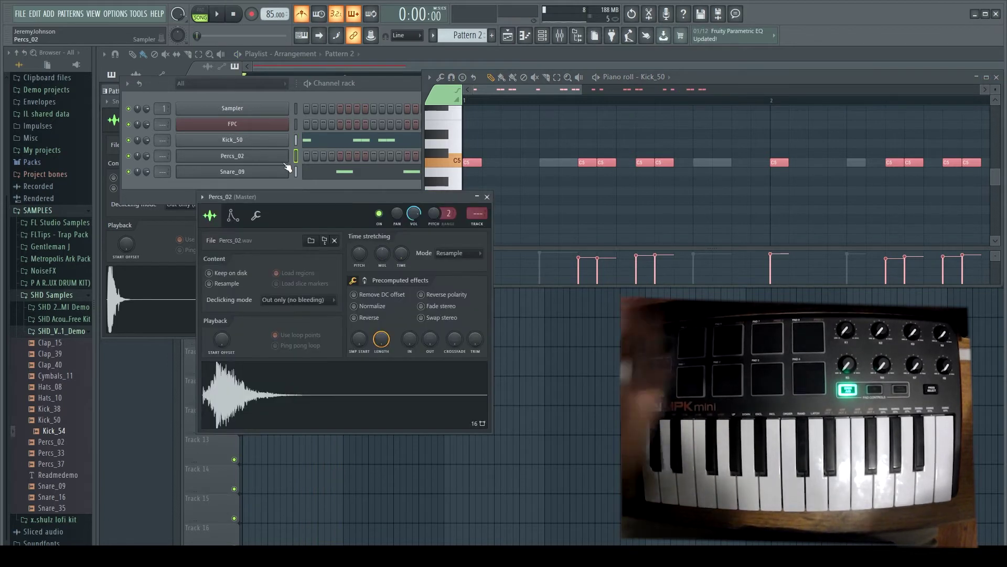
click(147, 155)
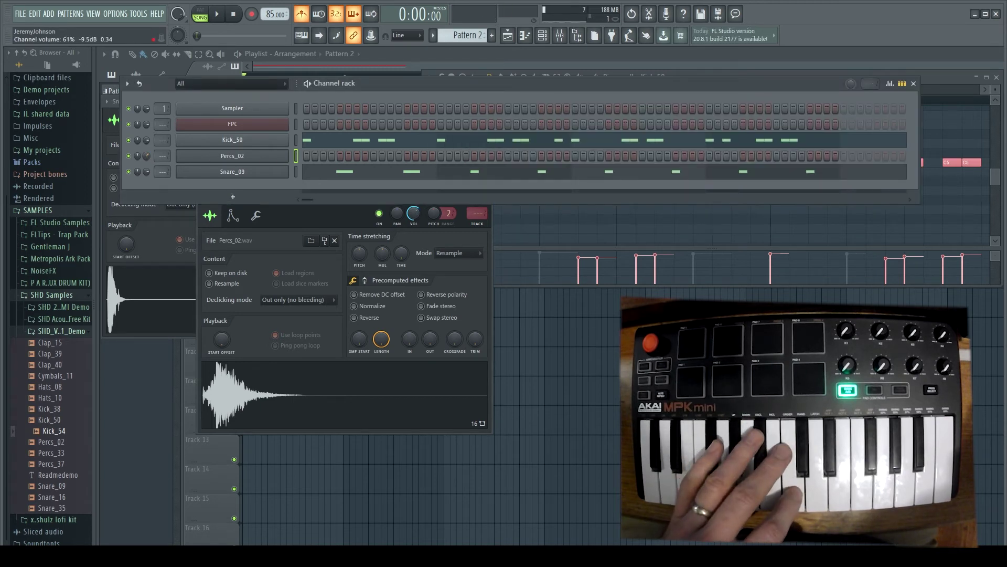
drag(147, 156, 147, 155)
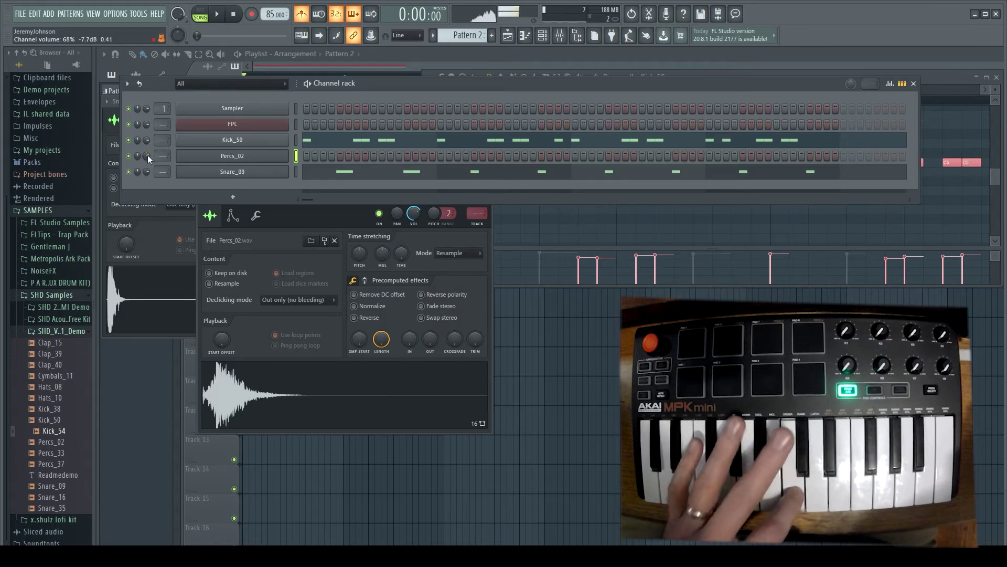
Step: Trim the beginning of the Percs_02 sample by setting its sample start offset to 4%, and close its sampler settings
drag(403, 317, 306, 222)
click(233, 156)
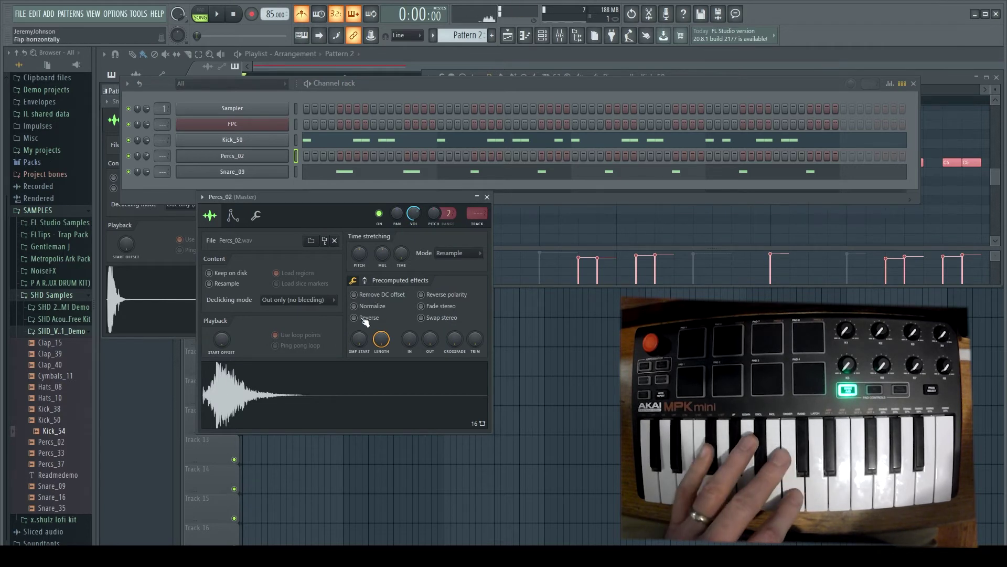
drag(408, 340, 408, 336)
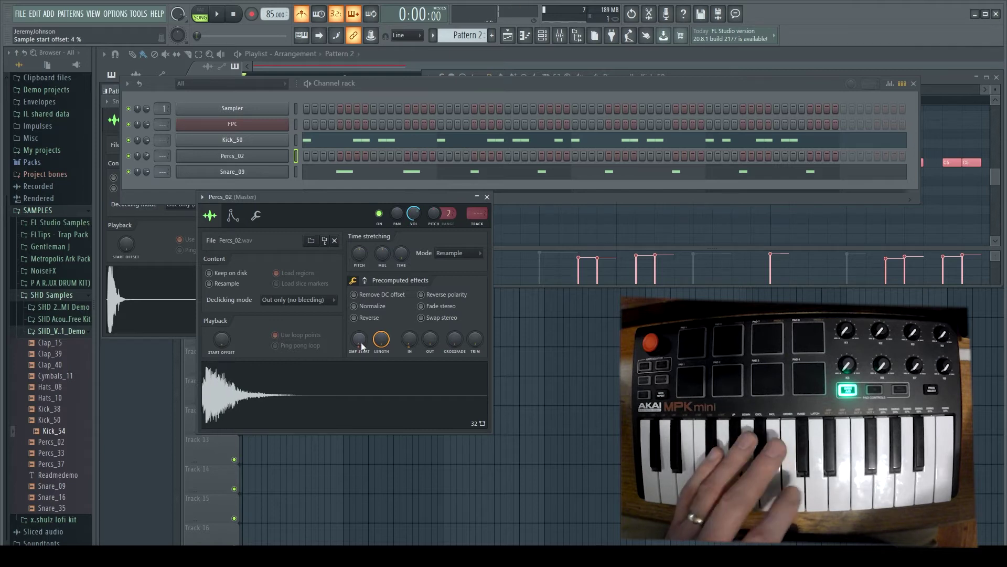
scroll(361, 342, down, 2)
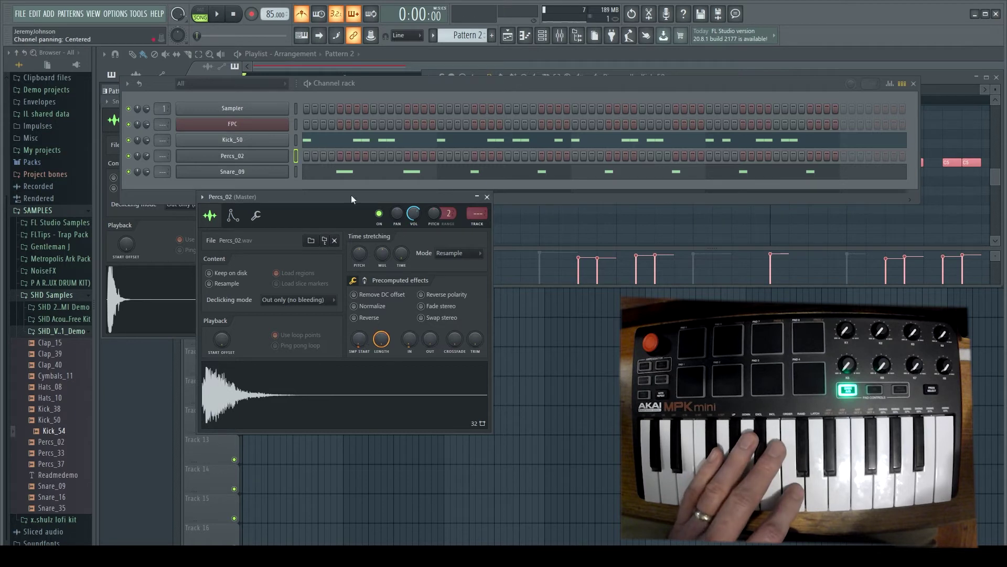
click(487, 197)
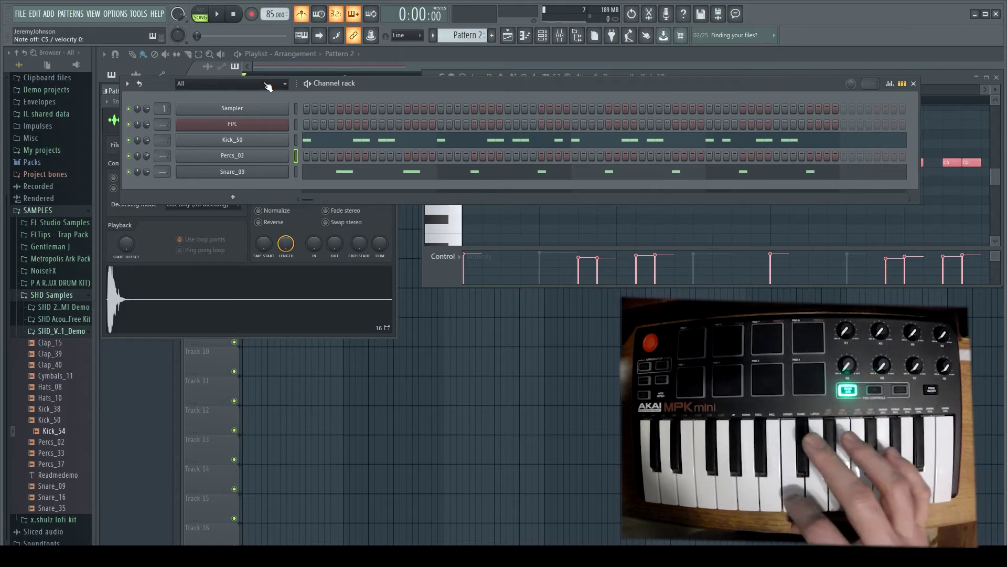
Step: Rehearse a percussion part against the kick and snare, and record it on the Percs_02 channel
key(space)
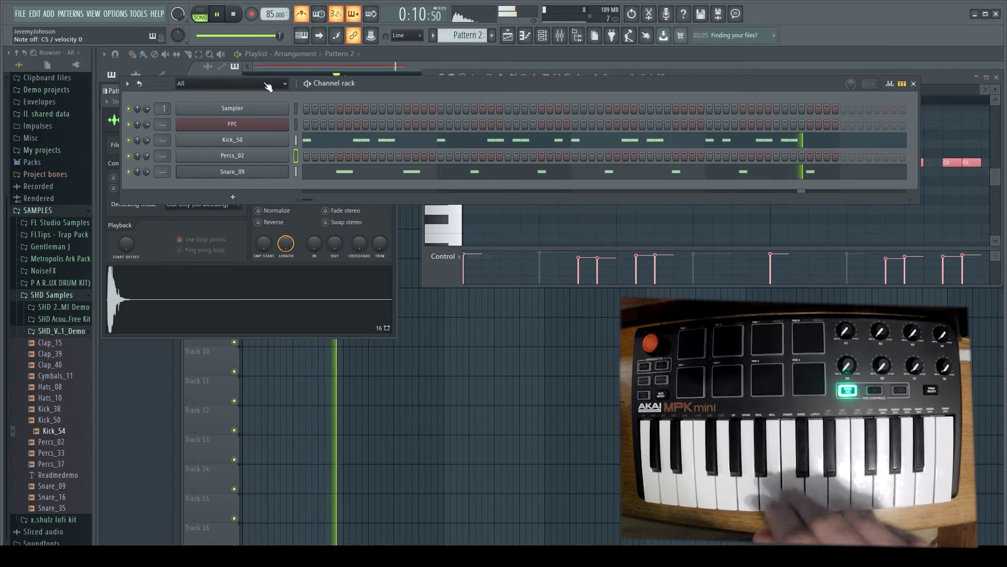
key(space)
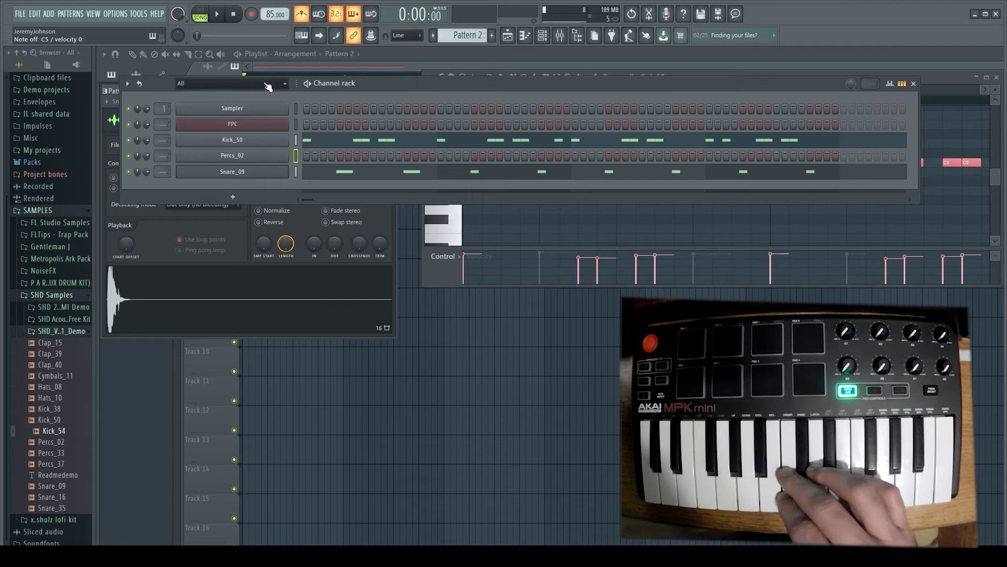
key(space)
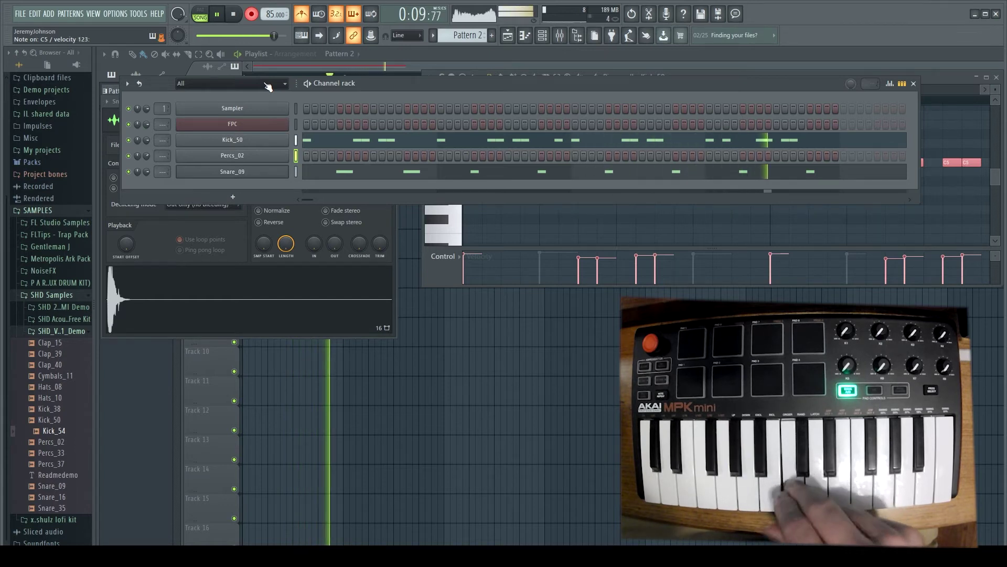
key(space)
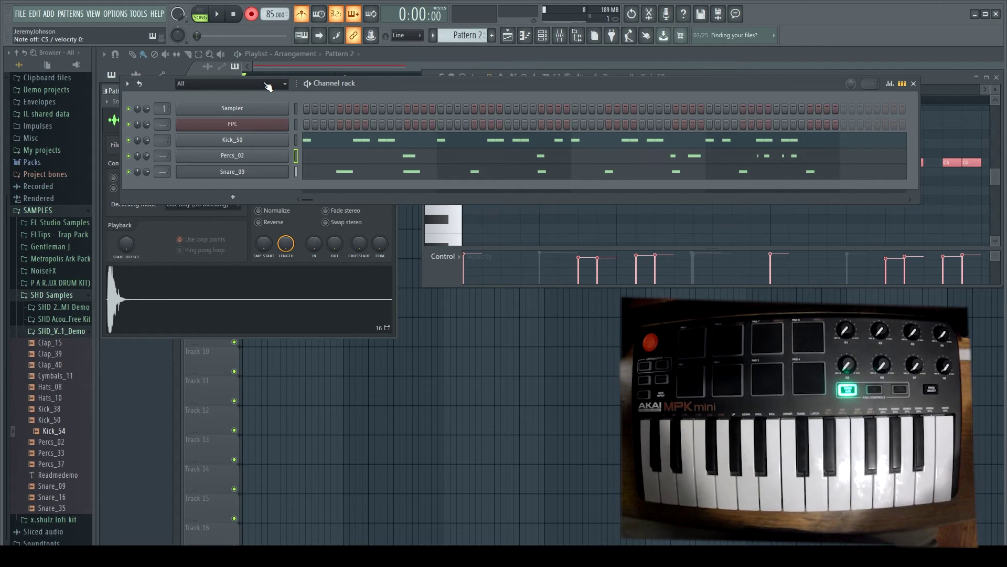
Step: Select the last four Percs_02 notes in bar 4 in the piano roll, and undo the Percs_02 recording
click(356, 156)
drag(512, 88, 678, 81)
drag(677, 143, 821, 189)
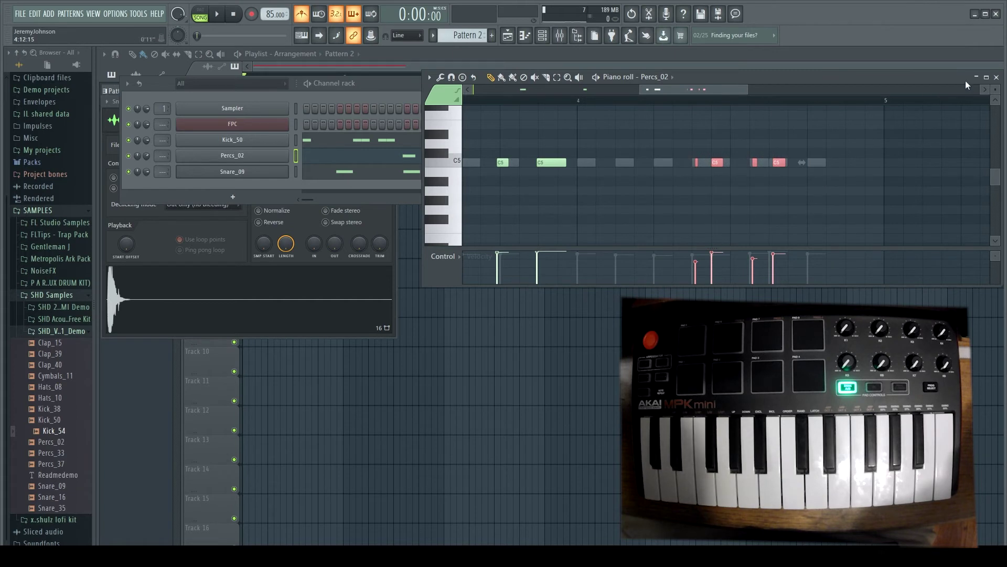
click(359, 88)
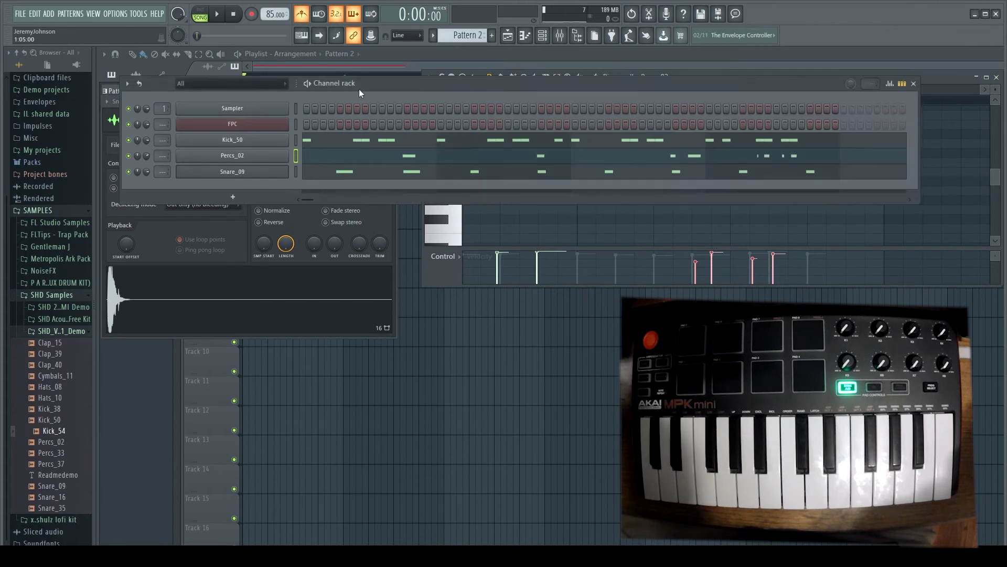
click(296, 155)
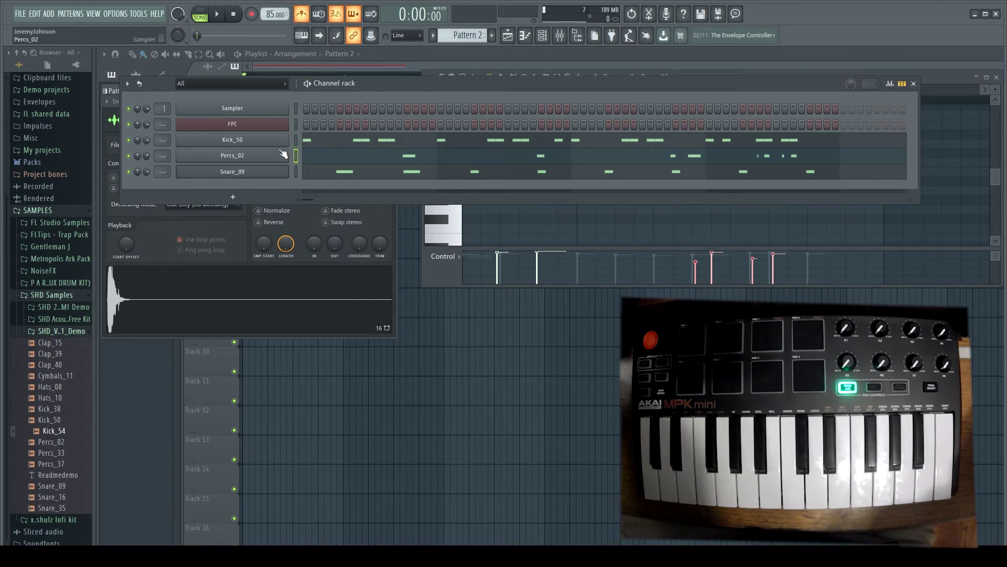
key(ctrl+z)
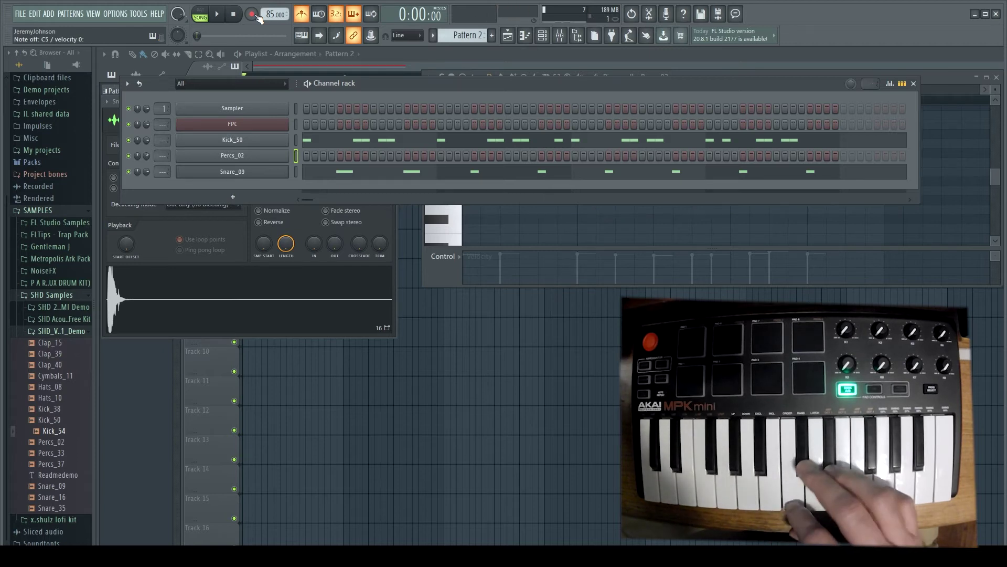
Step: Record a new four-bar percussion take on the Percs_02 channel and open its notes in the piano roll
key(space)
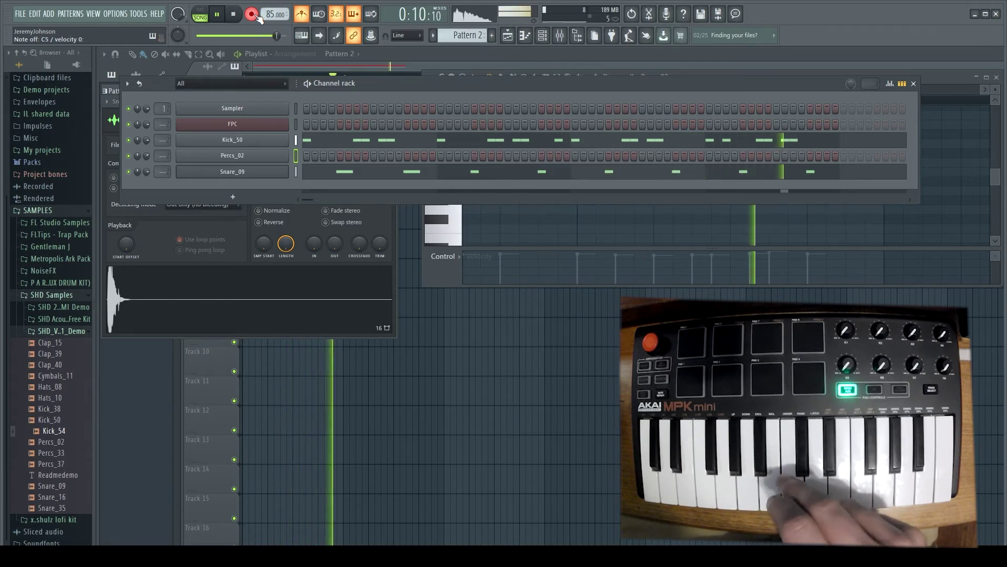
key(space)
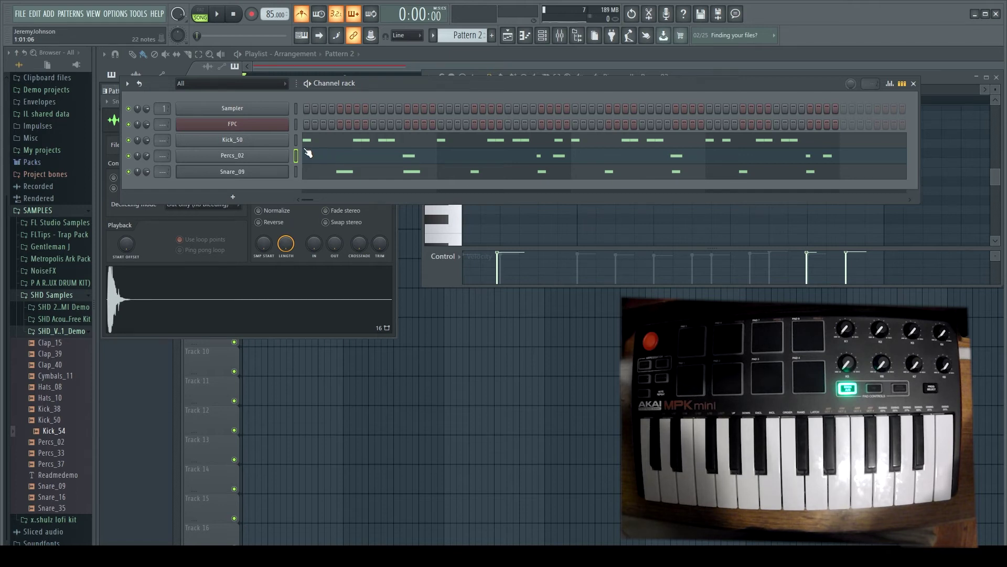
click(410, 160)
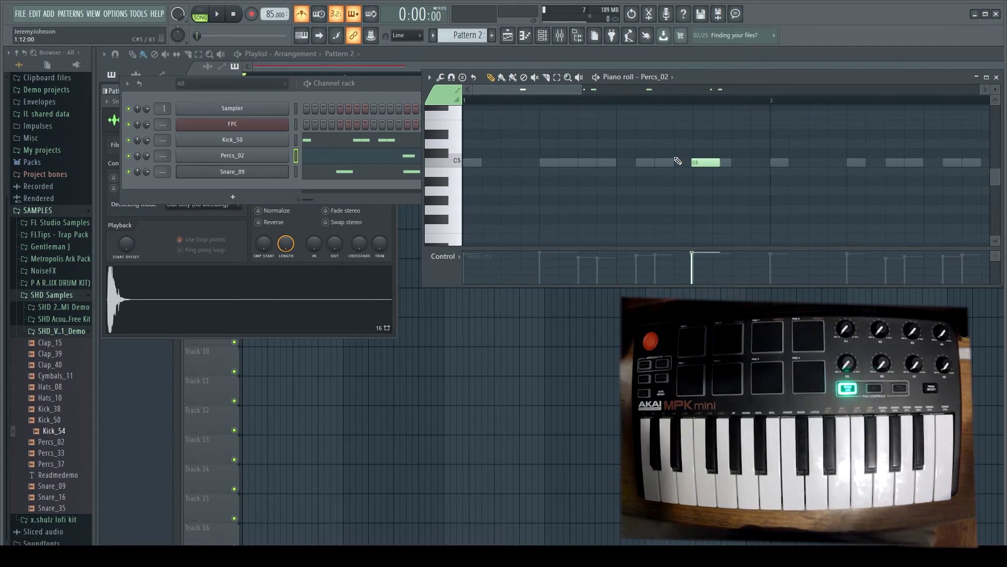
Step: Add a Battery 4 channel to the project and load its Concrete Garden Kit
drag(556, 93, 662, 96)
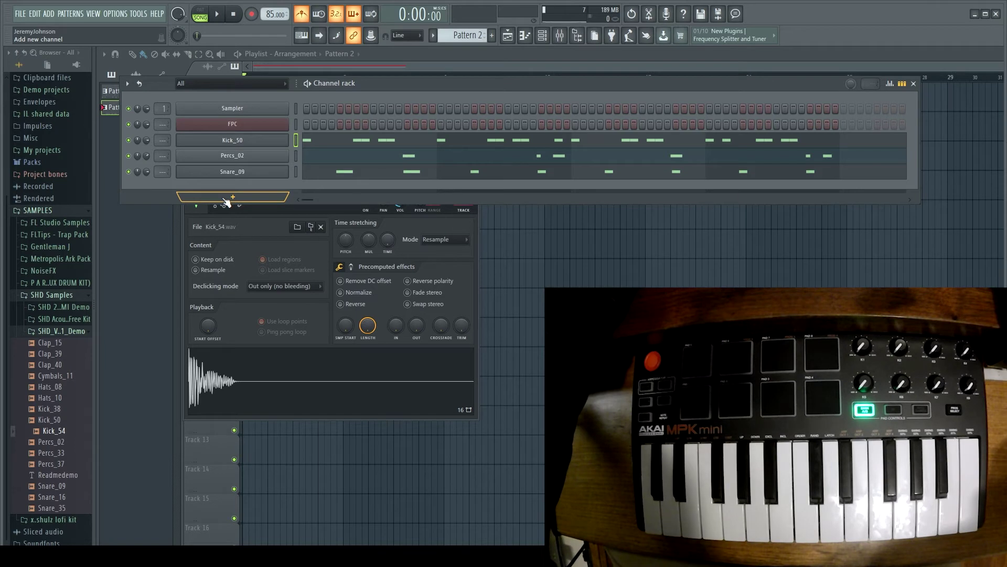
click(226, 198)
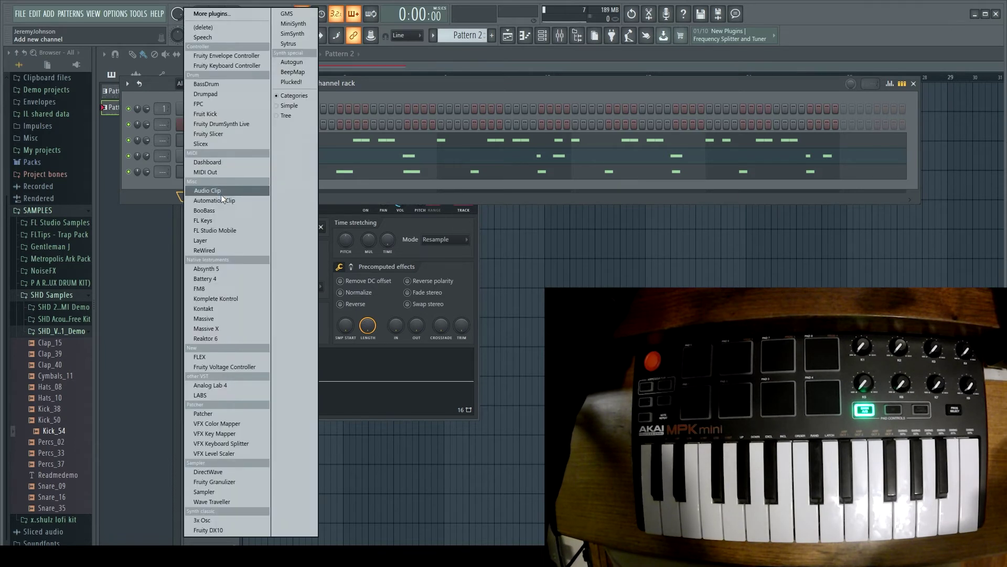
click(164, 197)
click(207, 199)
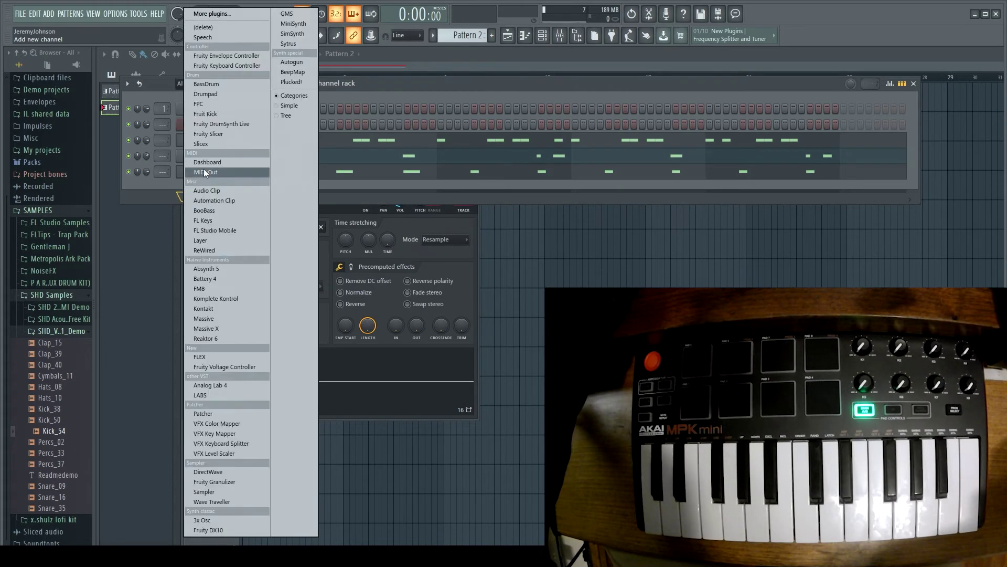
click(206, 280)
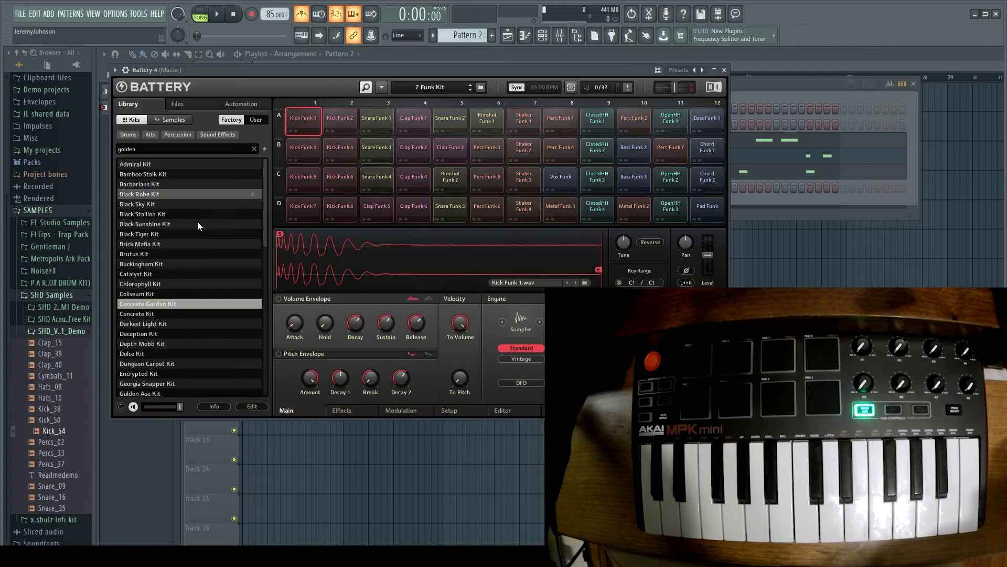
double_click(154, 303)
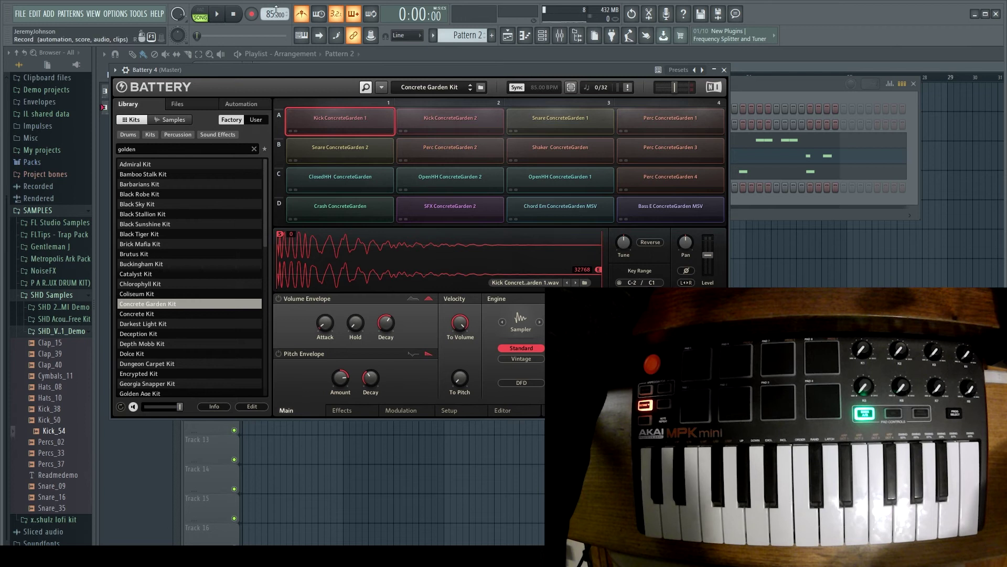
Step: Set the tempo to 72 BPM while rehearsing a Battery 4 beat, and create a new empty pattern
key(F12)
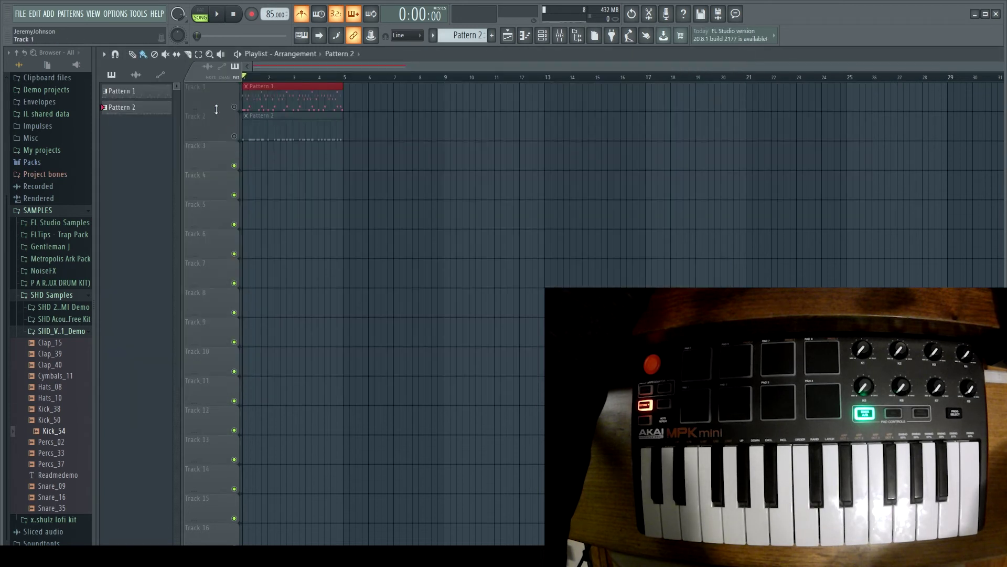
key(F6)
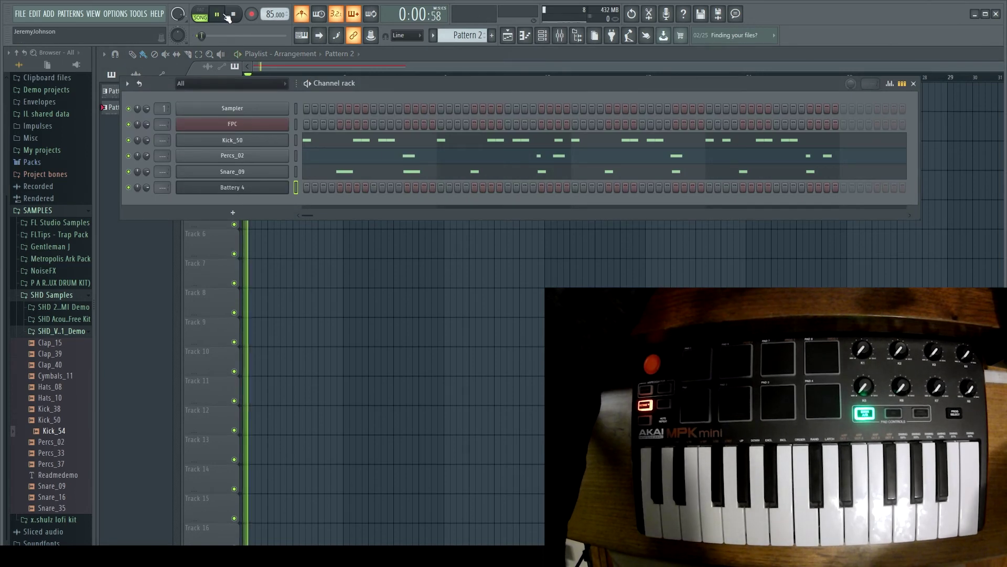
drag(273, 15, 273, 24)
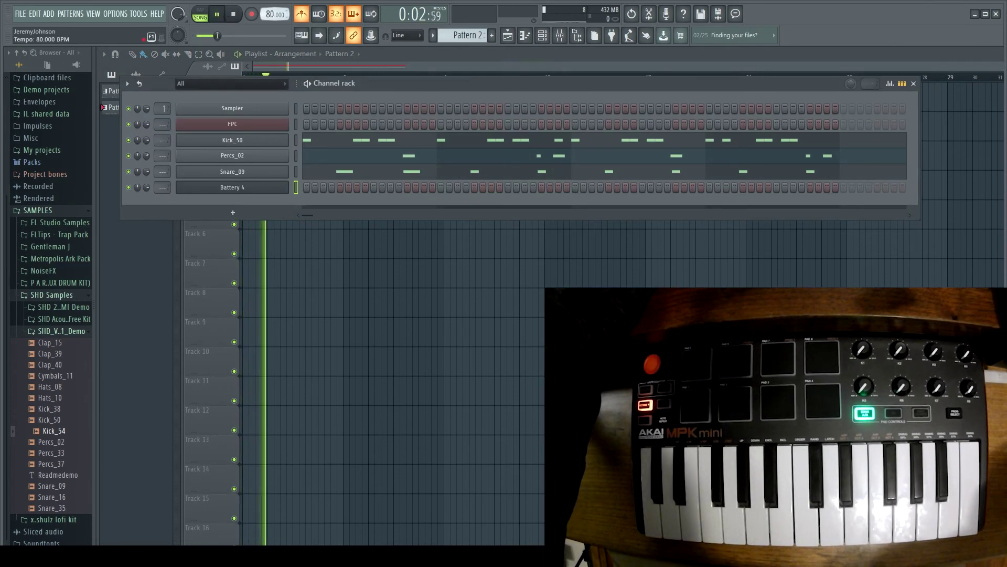
scroll(273, 14, down, 8)
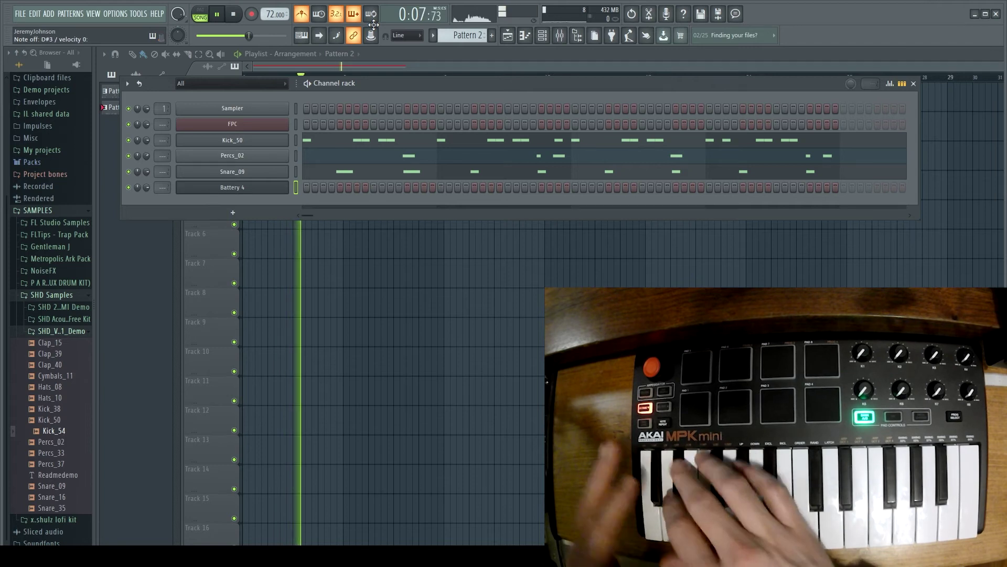
key(space)
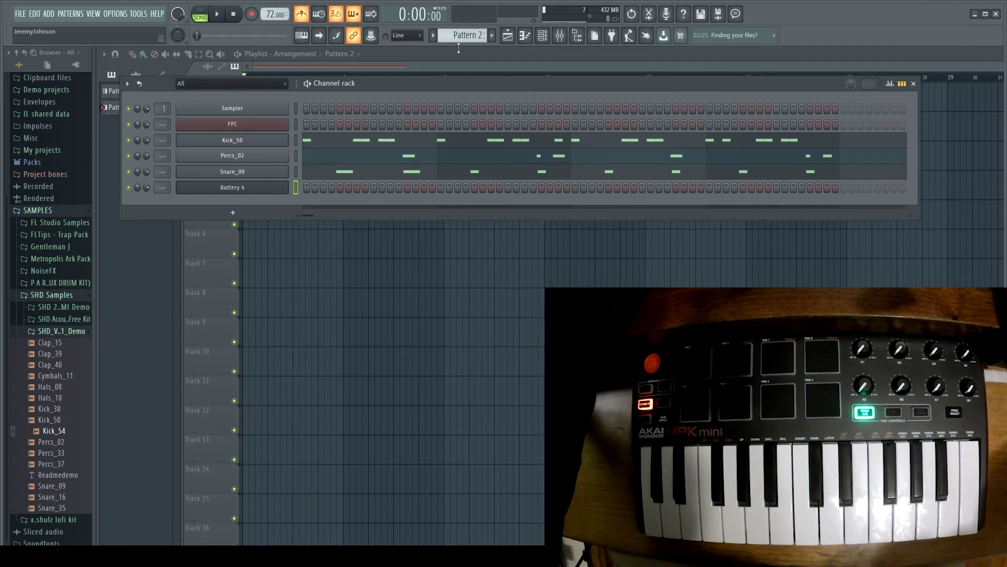
key(F4)
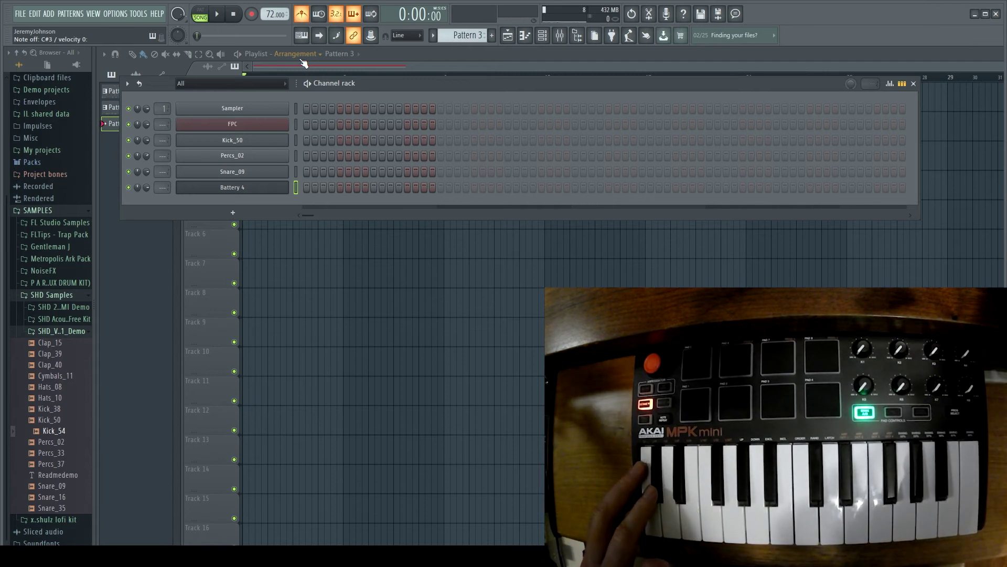
Step: Record a four-bar beat on the Battery 4 channel in the new pattern, and undo the take
key(r)
key(space)
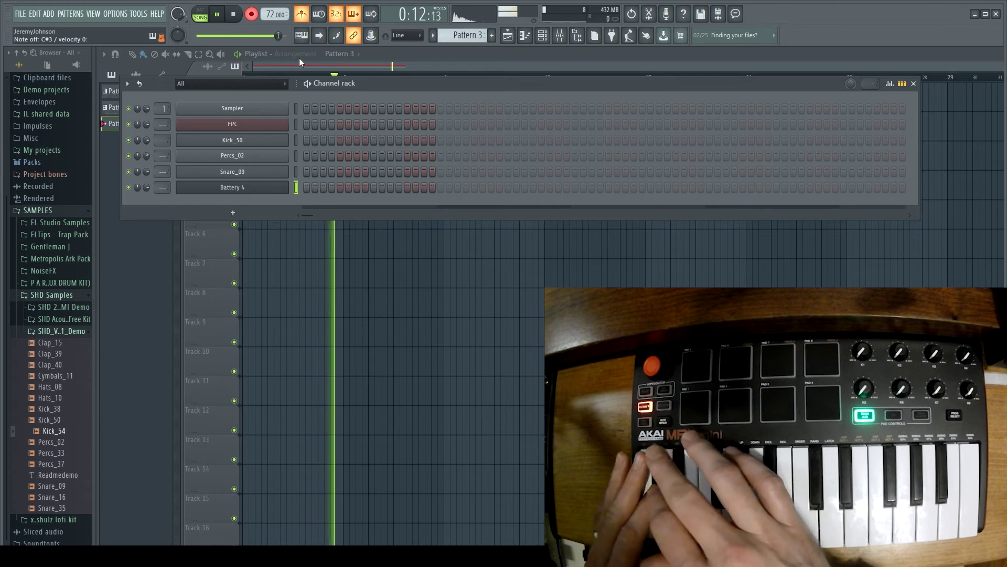
key(space)
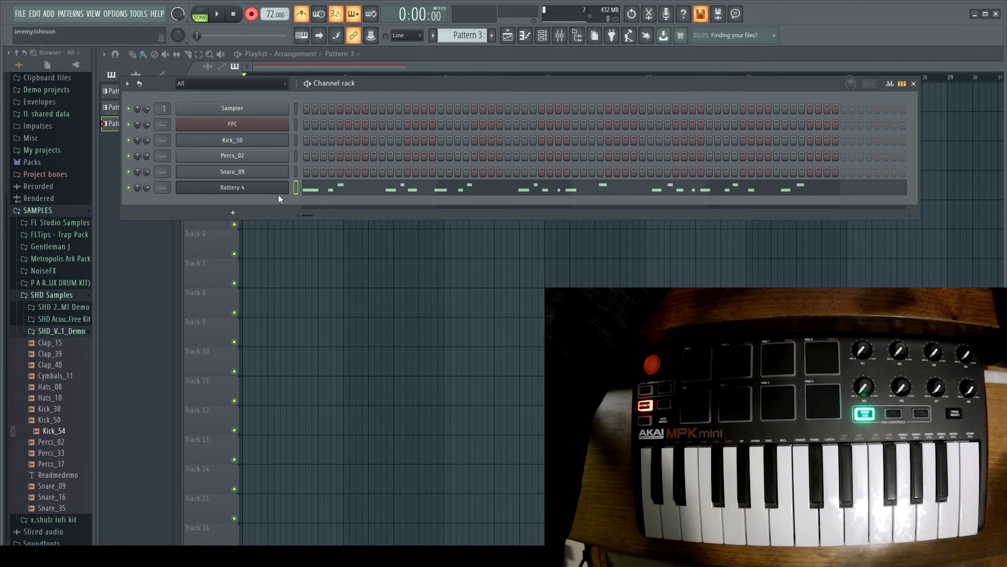
key(ctrl+z)
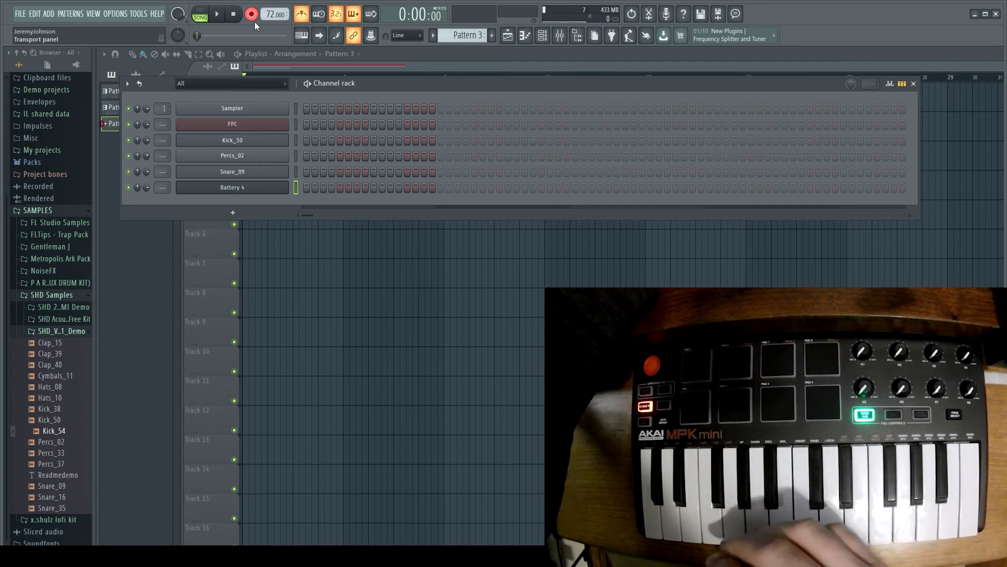
Step: Record a new four-bar take on the Battery 4 channel and open its C#3 and D#3 notes in the piano roll
key(space)
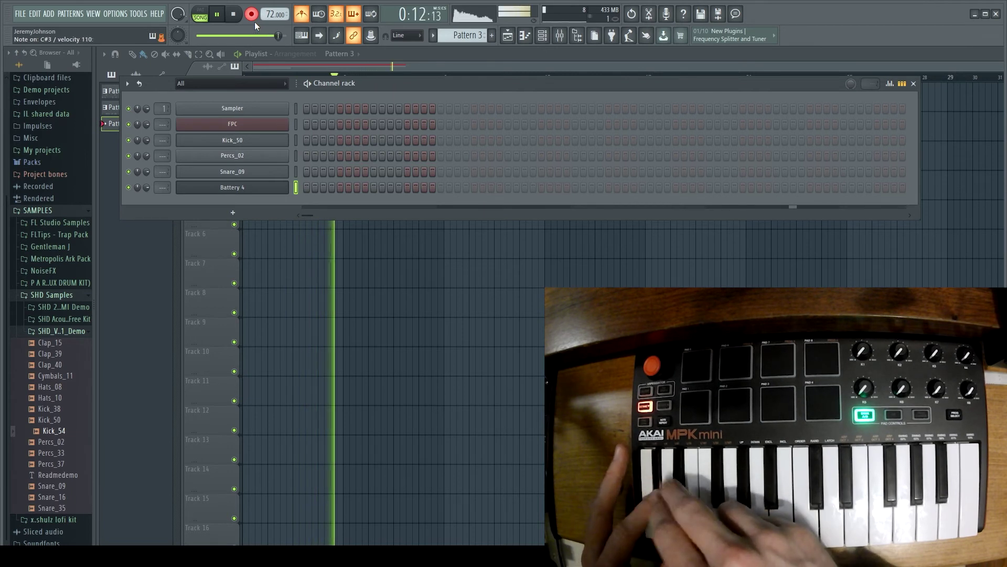
key(space)
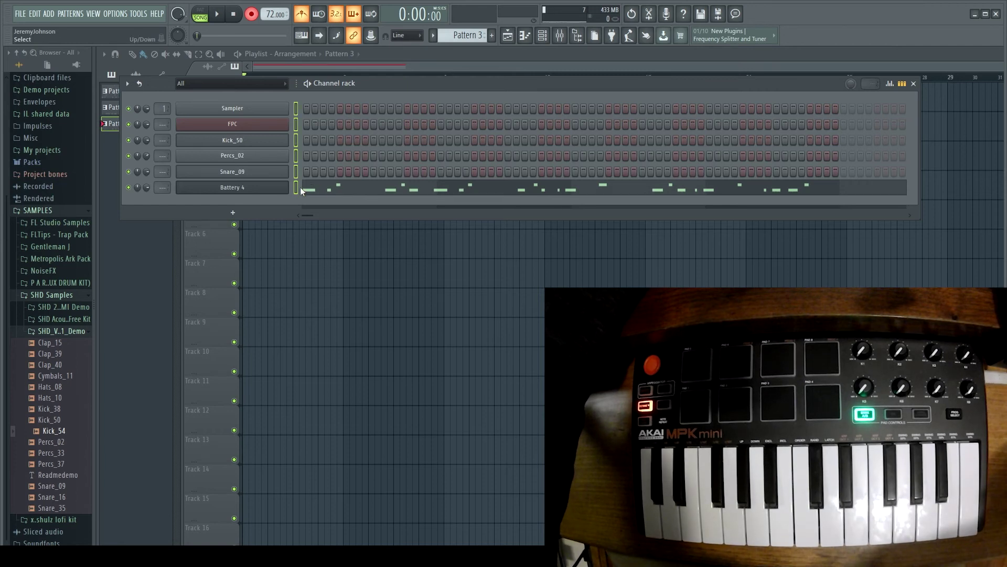
click(320, 192)
scroll(629, 134, down, 8)
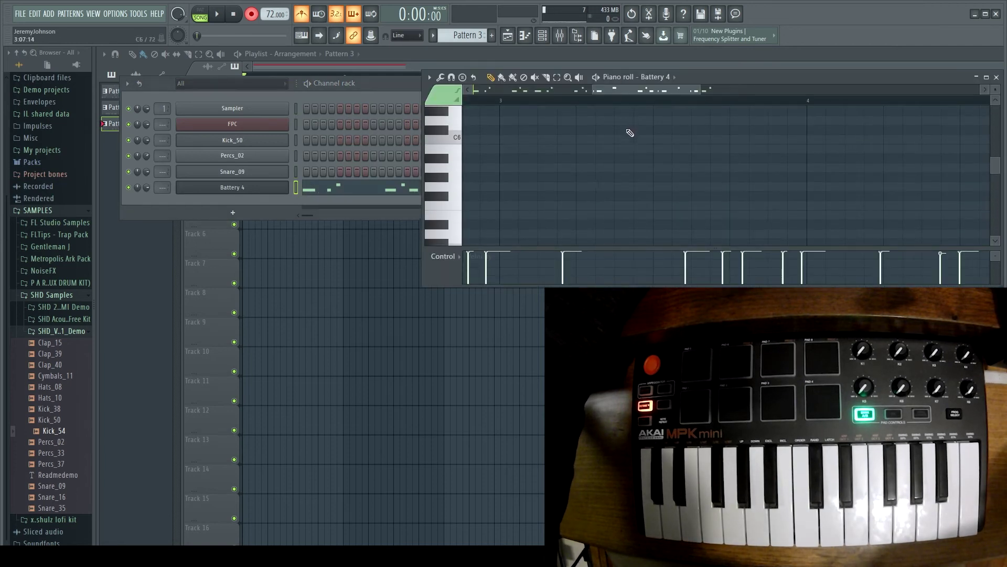
scroll(628, 134, down, 1)
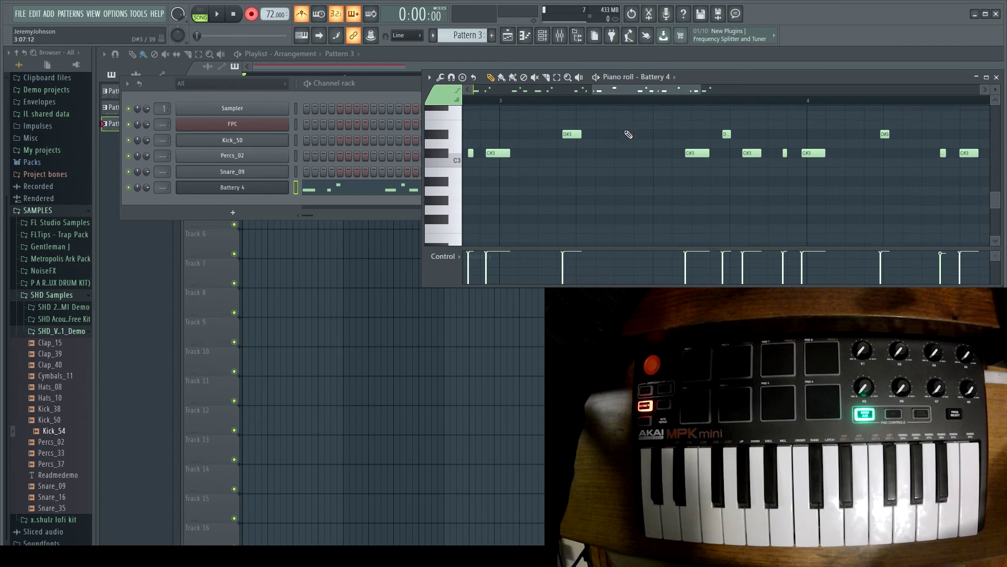
drag(540, 92, 469, 94)
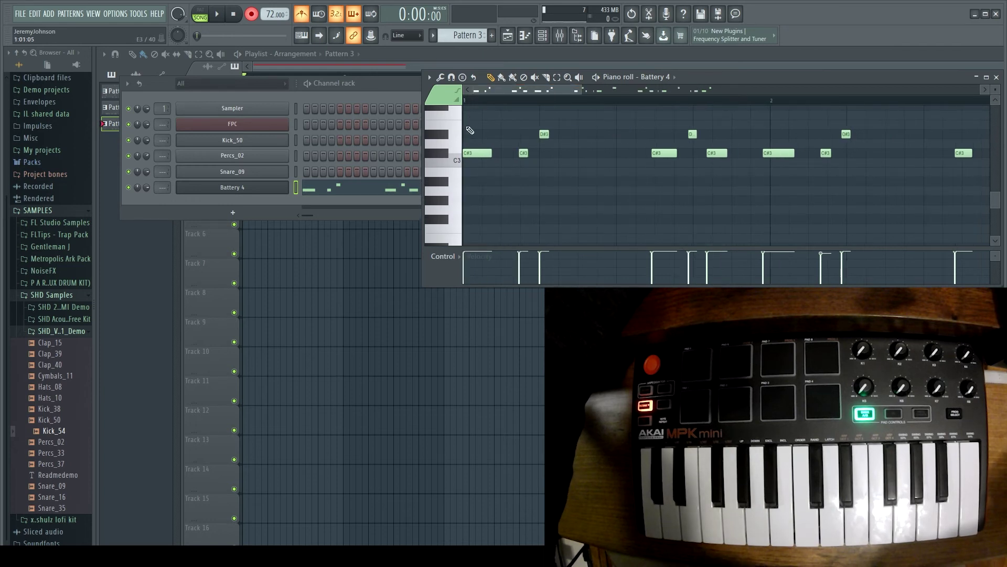
Step: Quantize all recorded Battery 4 notes to the grid and play back the result
double_click(445, 156)
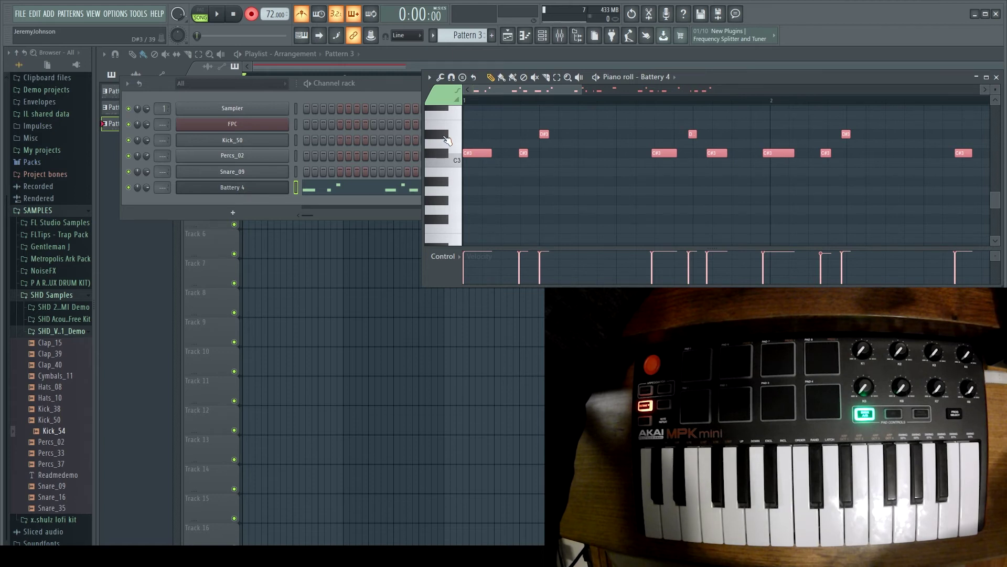
key(alt+q)
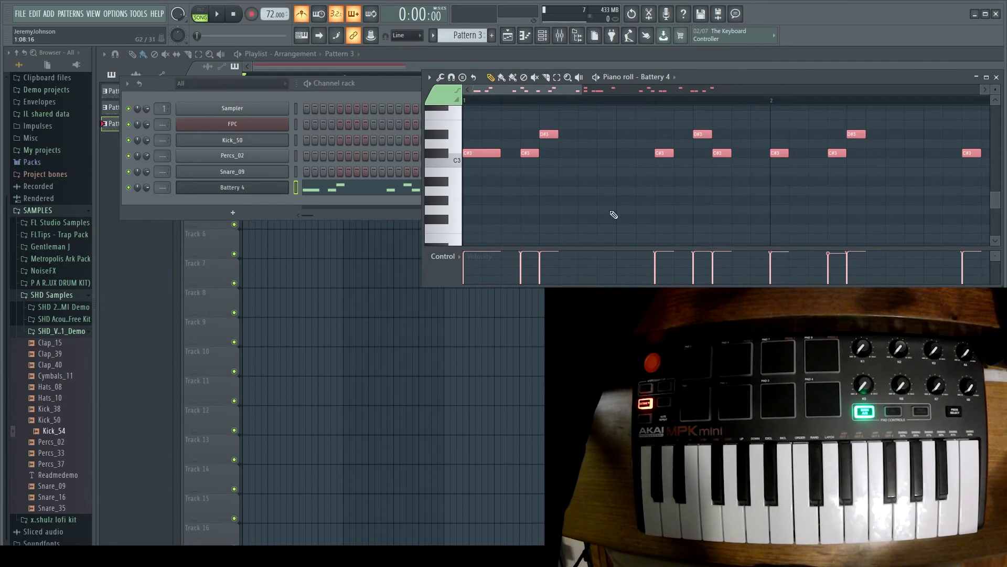
key(space)
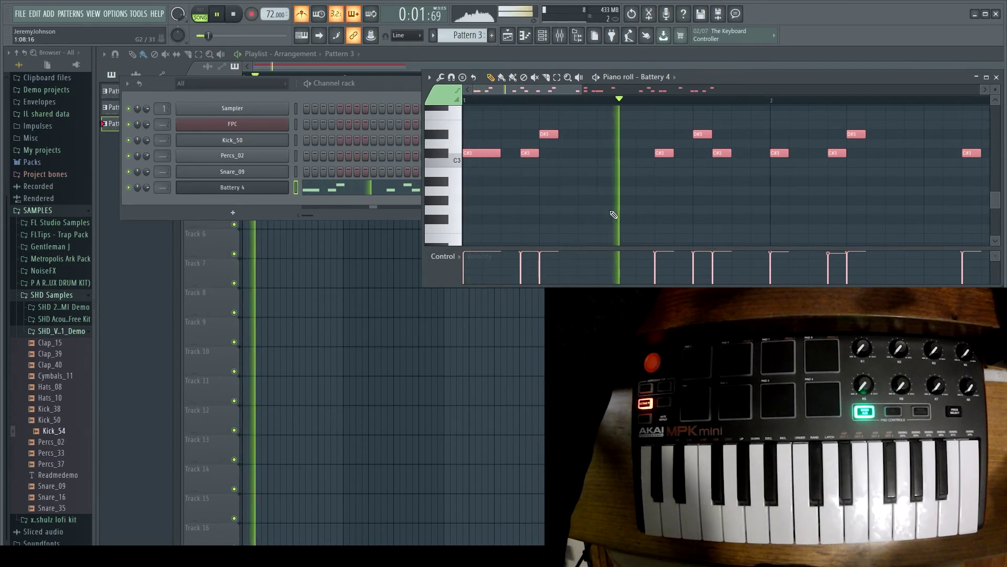
drag(556, 89, 629, 85)
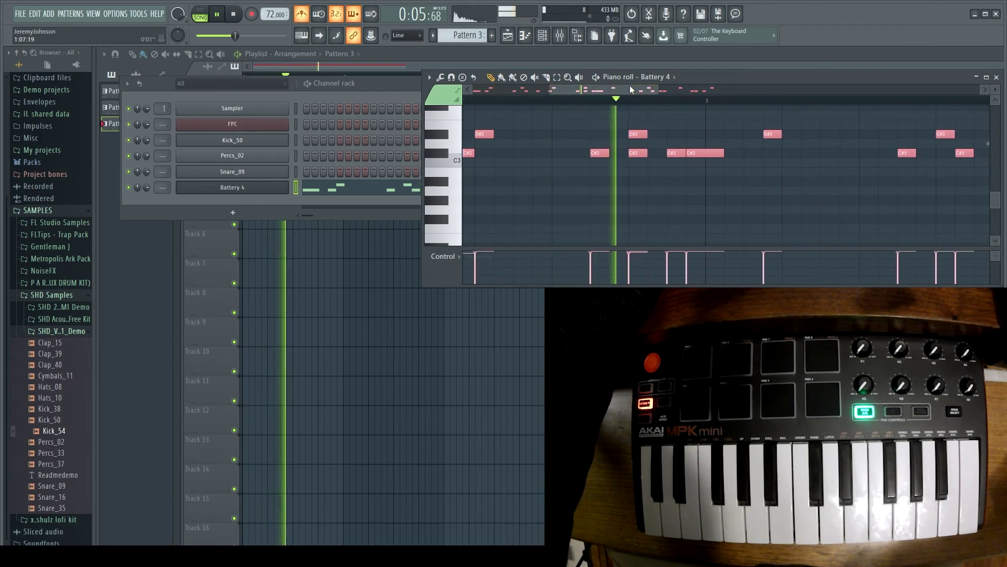
key(space)
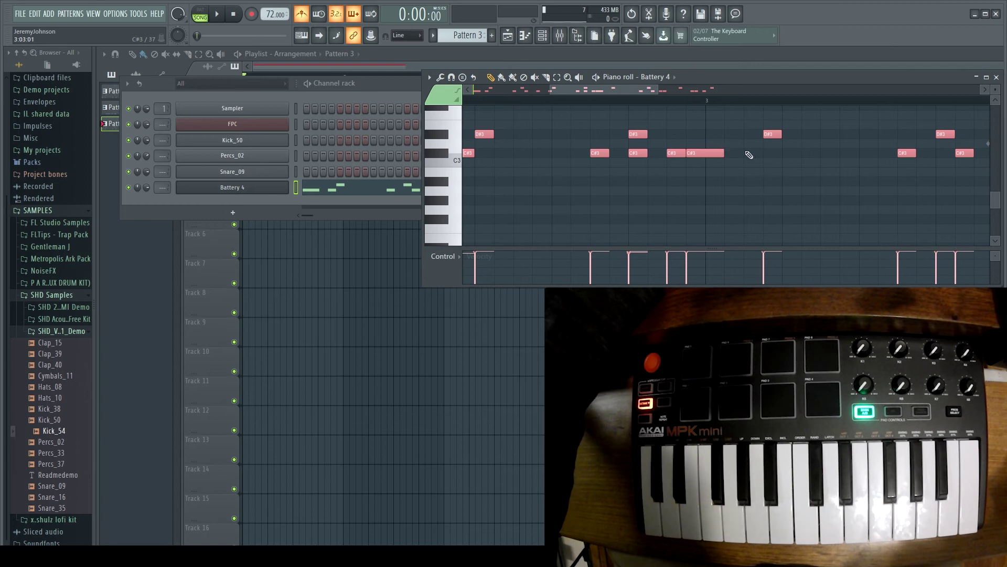
Step: Shift the three C#3 notes just before bar 3 one step later, check the playback through bar 4, and close the piano roll
click(641, 153)
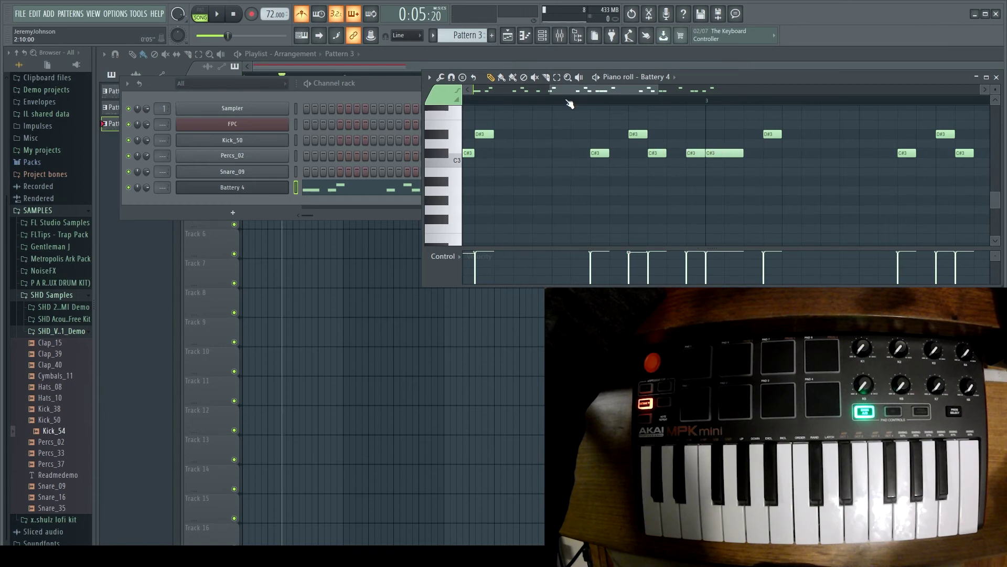
key(space)
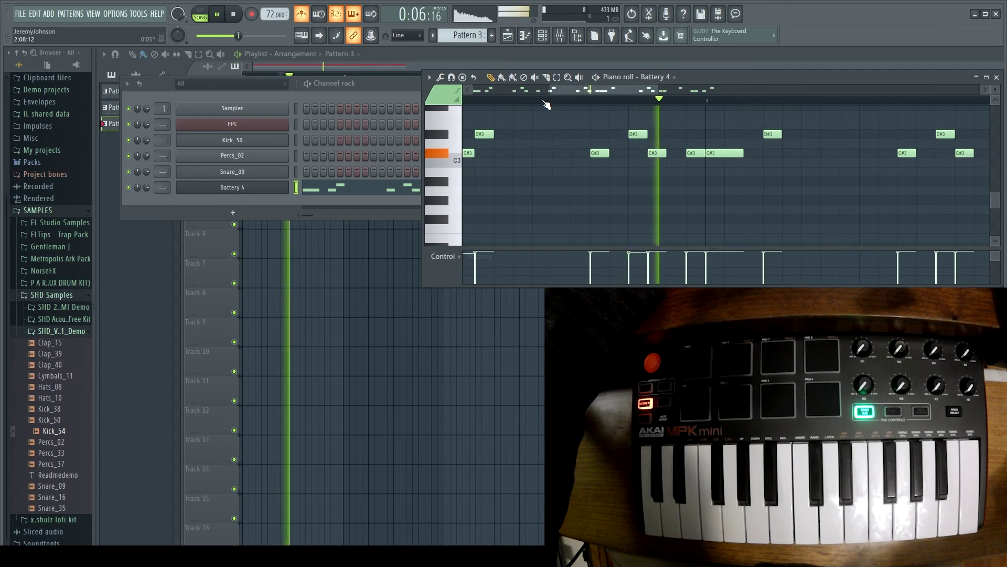
key(space)
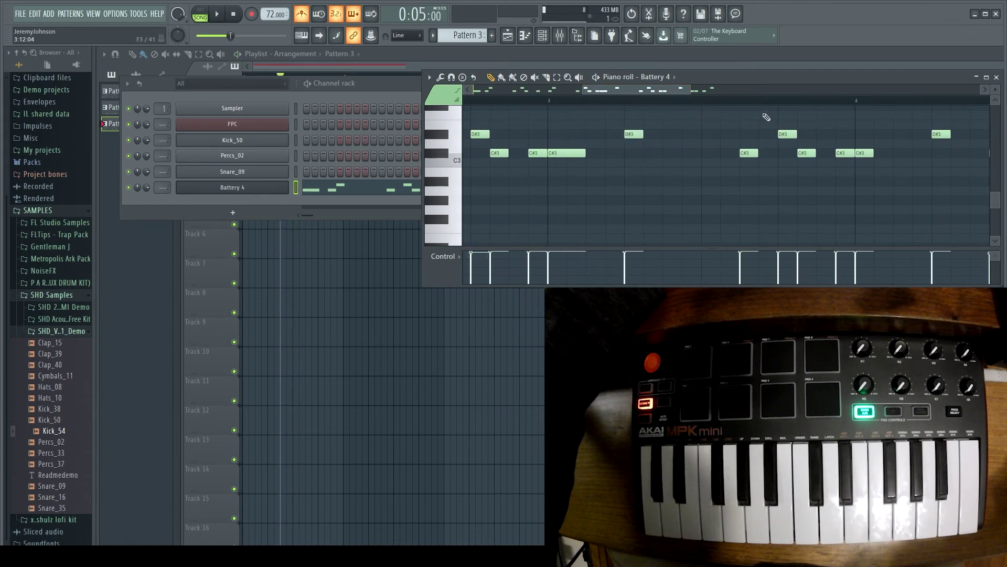
key(space)
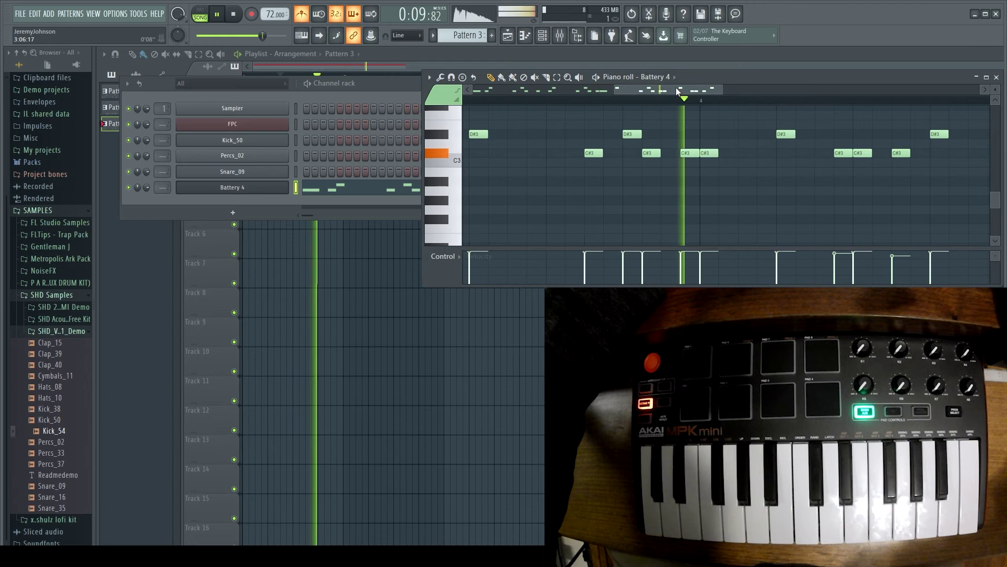
drag(657, 86, 687, 87)
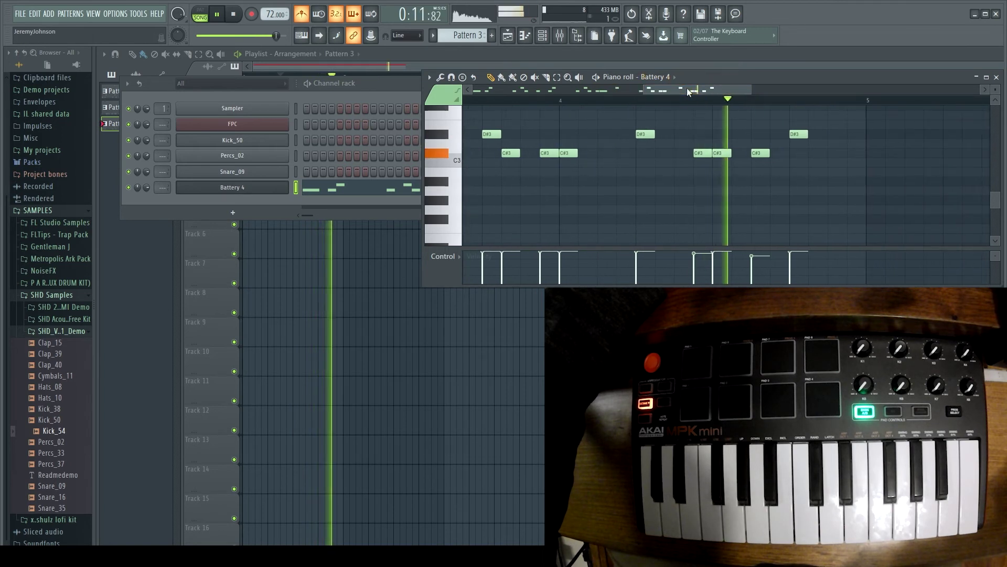
key(space)
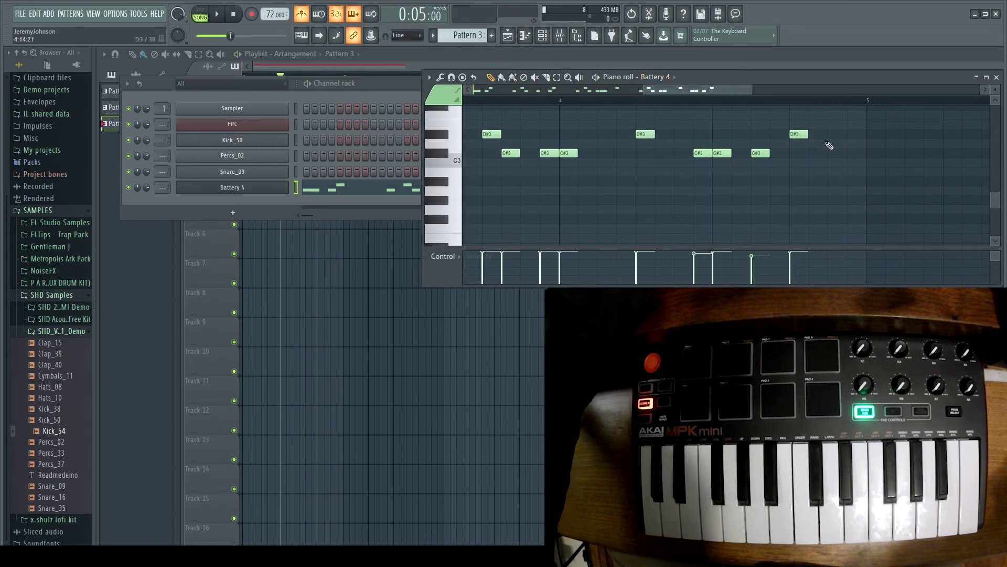
click(997, 77)
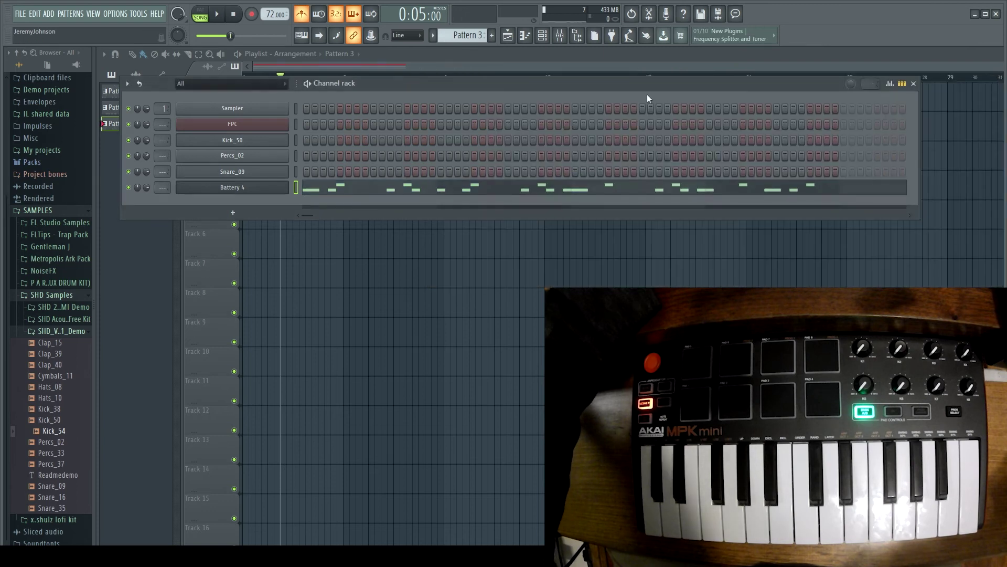
Step: Try out the Battery 4 kit, record a layer of G#3 notes over the four-bar pattern, and open it in the piano roll
click(252, 187)
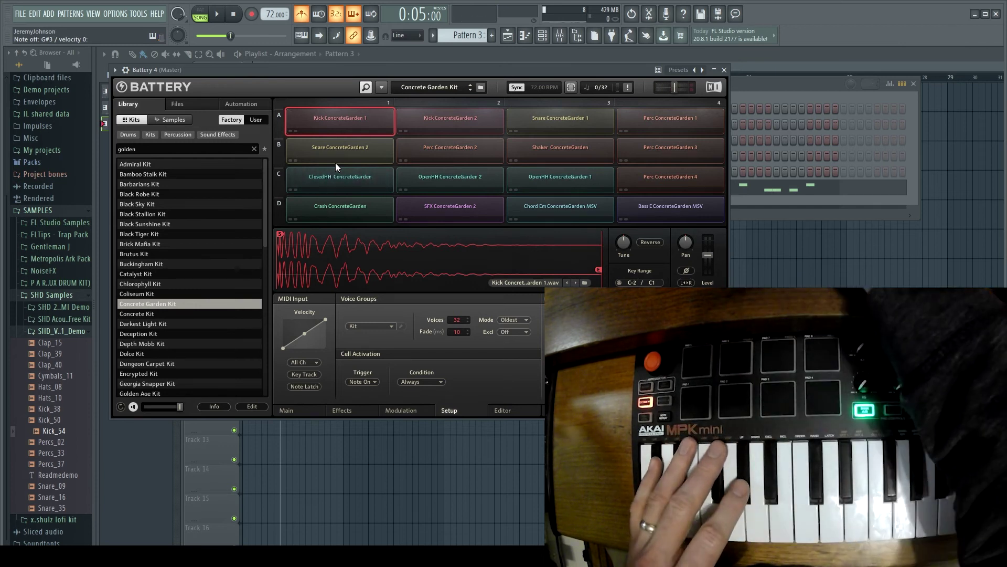
key(space)
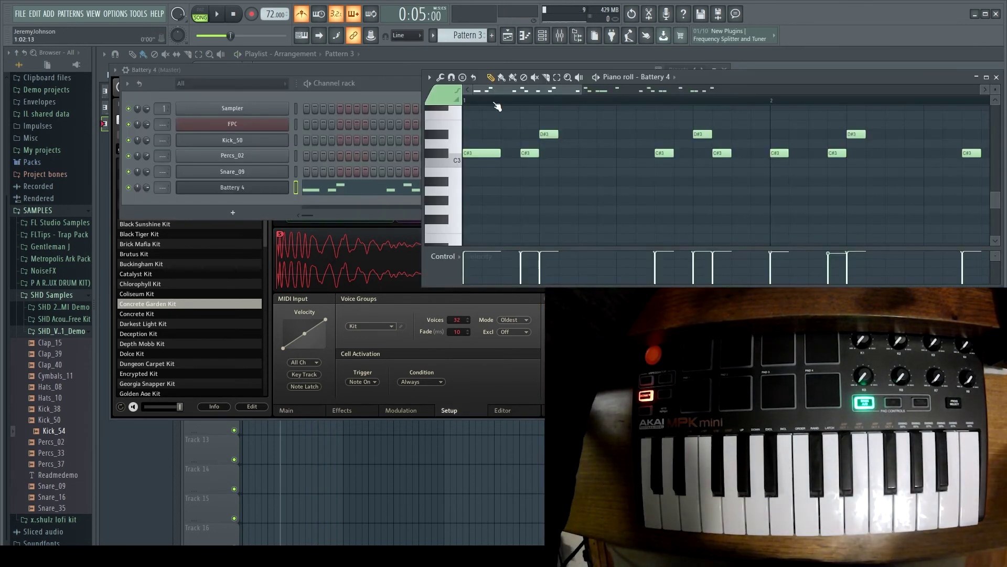
click(345, 79)
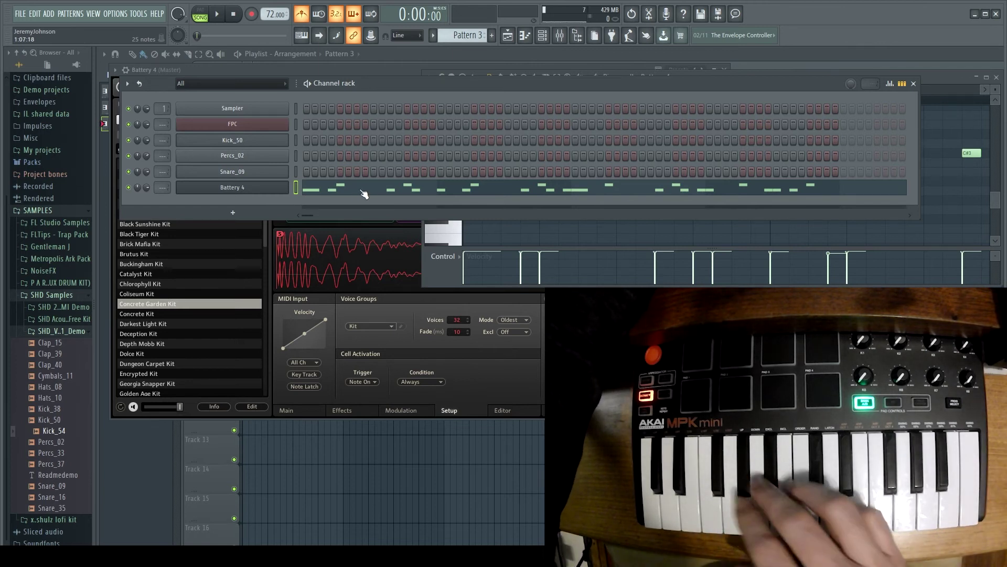
key(space)
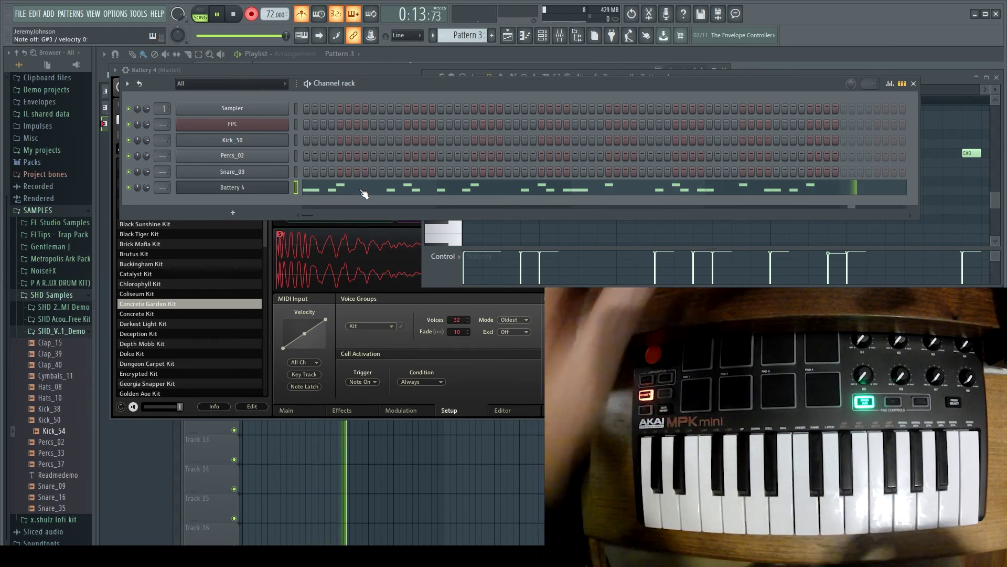
key(space)
click(364, 194)
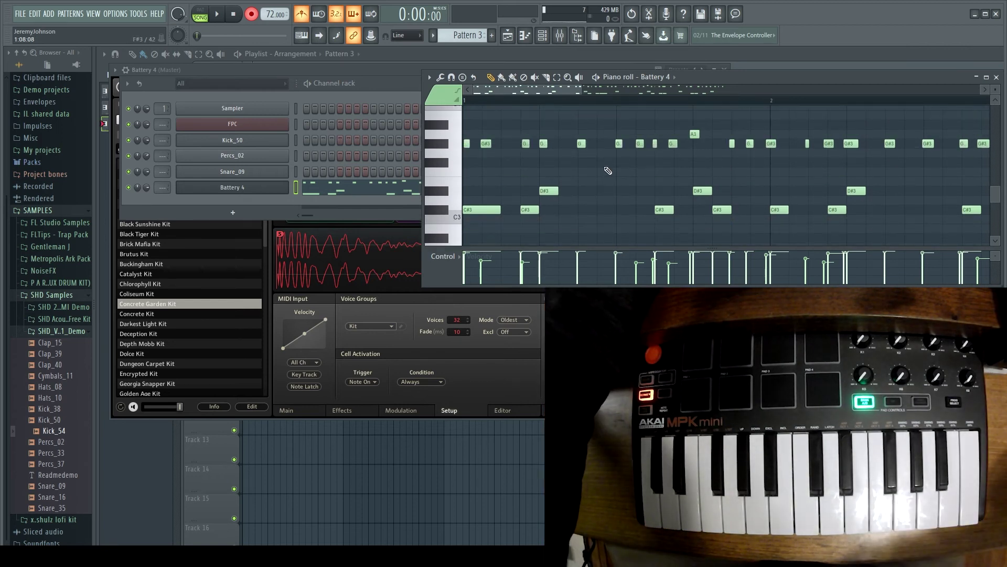
Step: Rehearse over the pattern, record a layer of F#3 notes on Battery 4, open it in the piano roll, and disarm recording
click(386, 87)
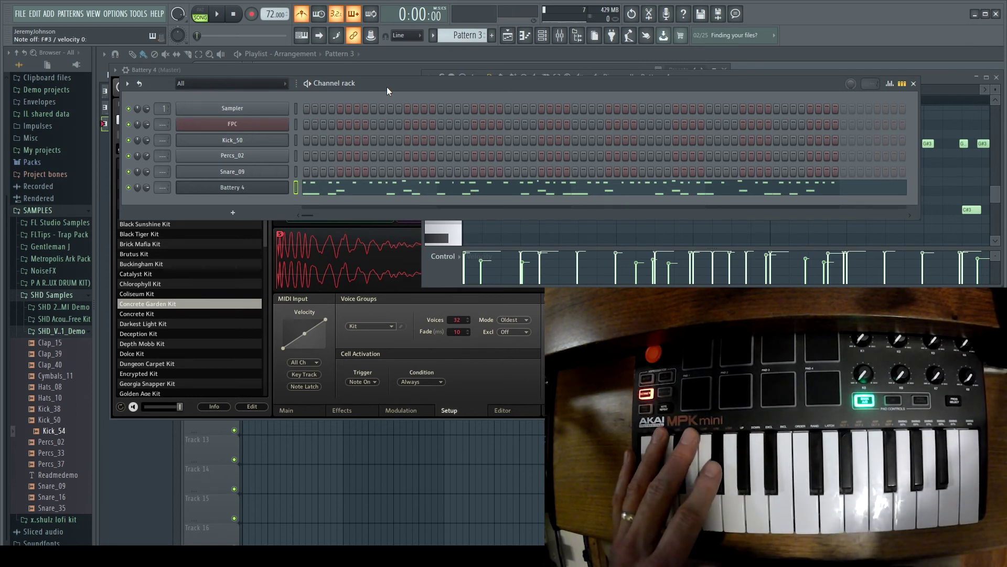
key(space)
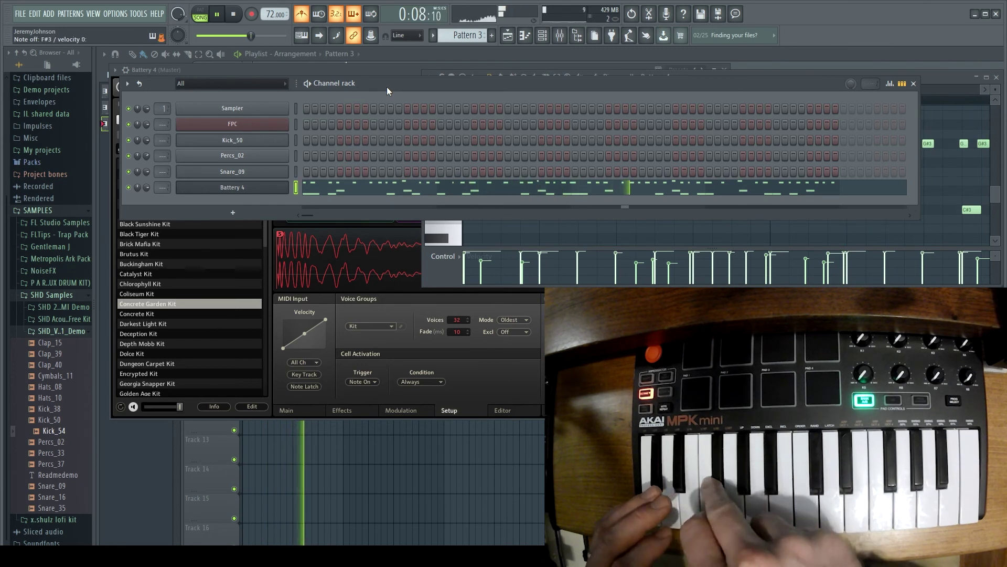
key(space)
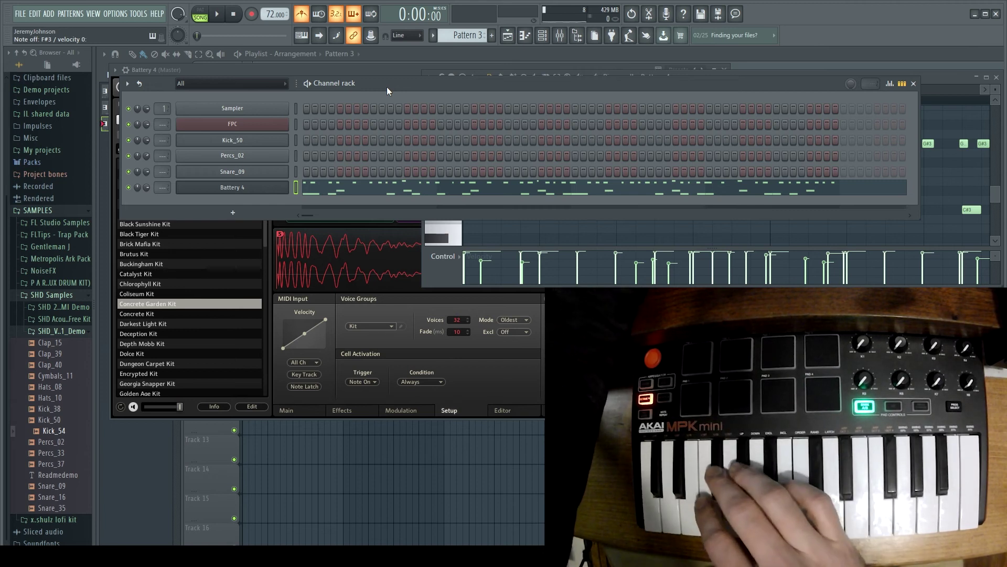
key(space)
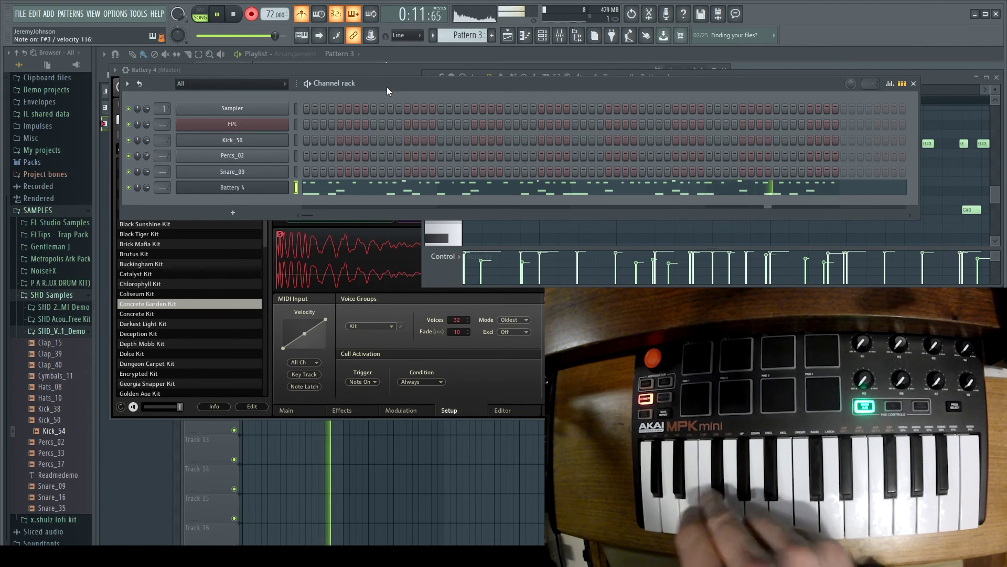
key(space)
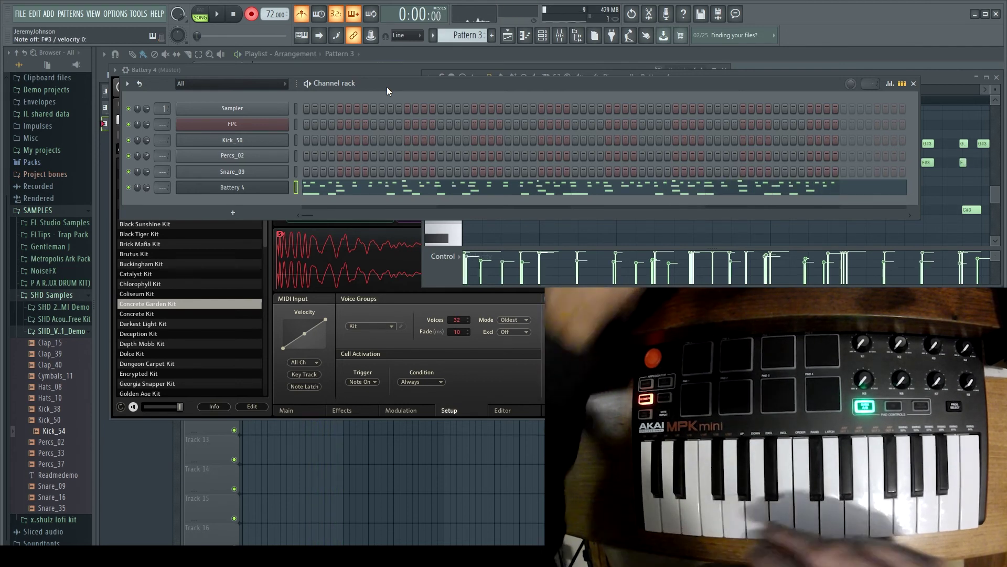
click(372, 195)
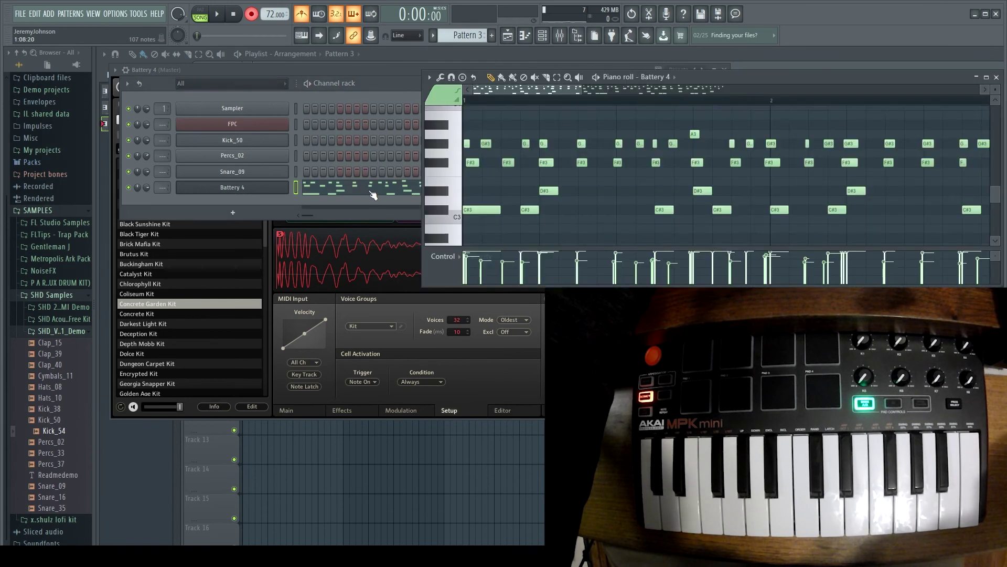
click(252, 14)
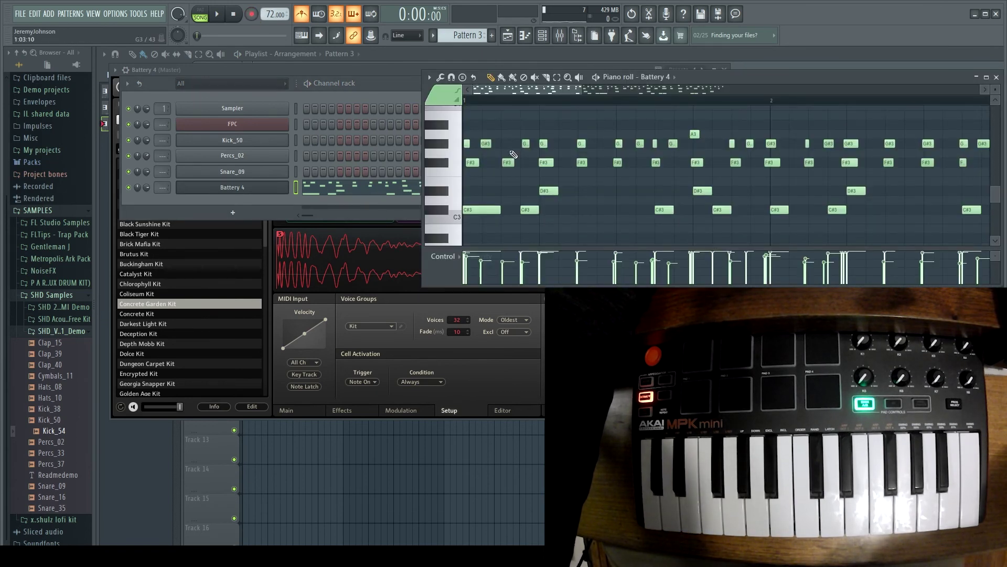
Step: Play back the layered Battery 4 pattern and highlight its D#3, F#3 and G#3 note rows
key(space)
key(space)
click(445, 193)
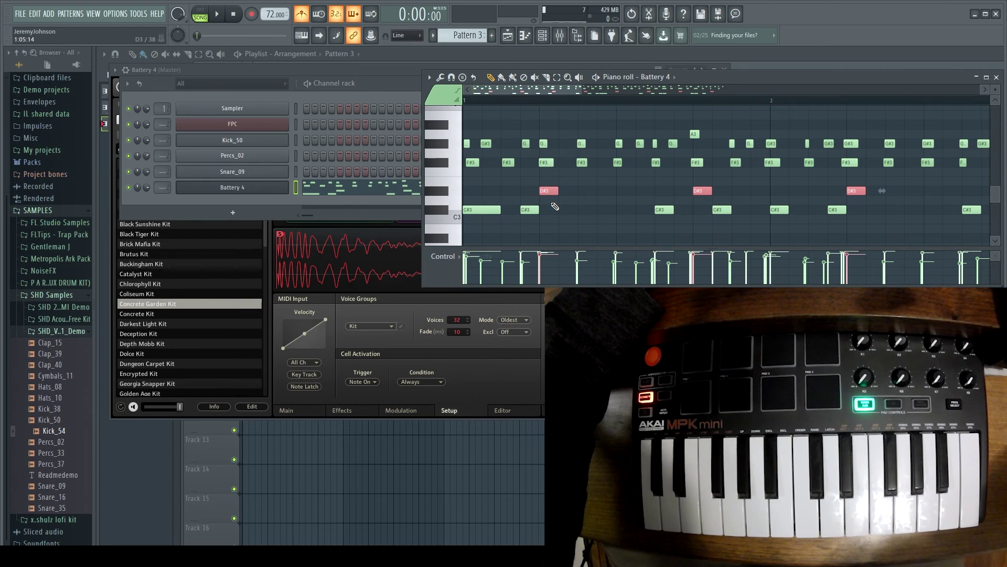
click(441, 164)
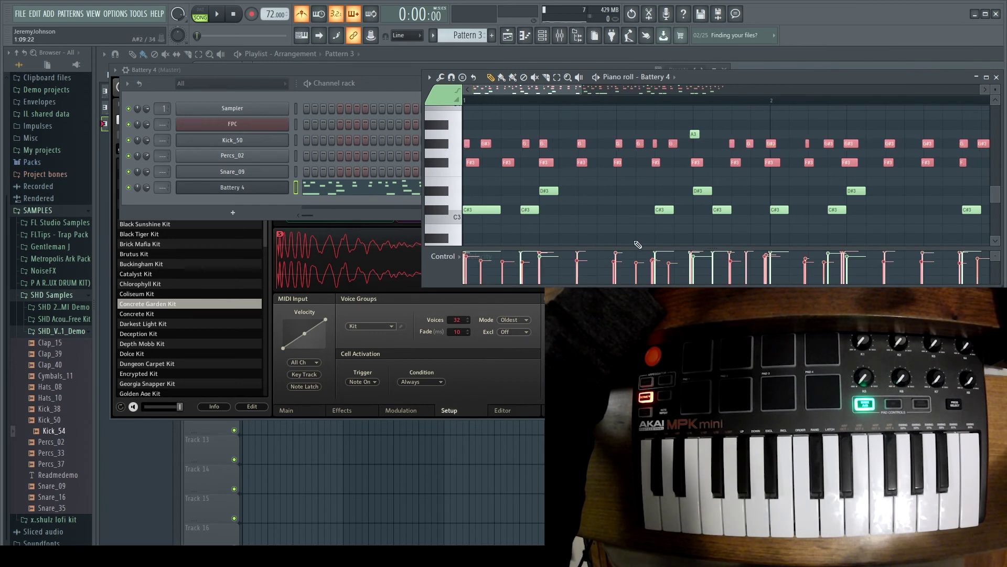
scroll(604, 265, down, 1)
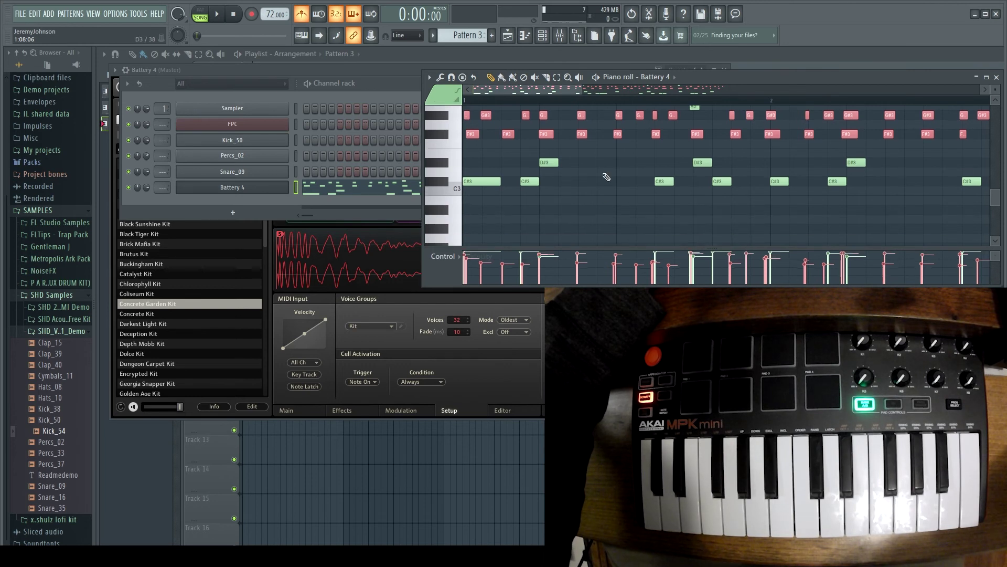
scroll(606, 177, up, 1)
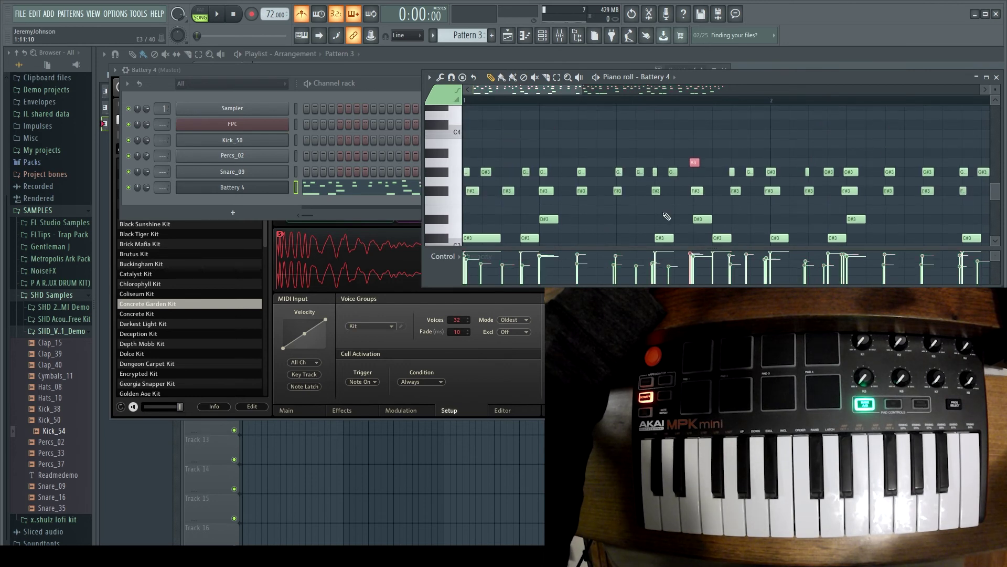
Step: Highlight only the F#3 notes, replay the layered pattern, and return to the channel rack
double_click(453, 191)
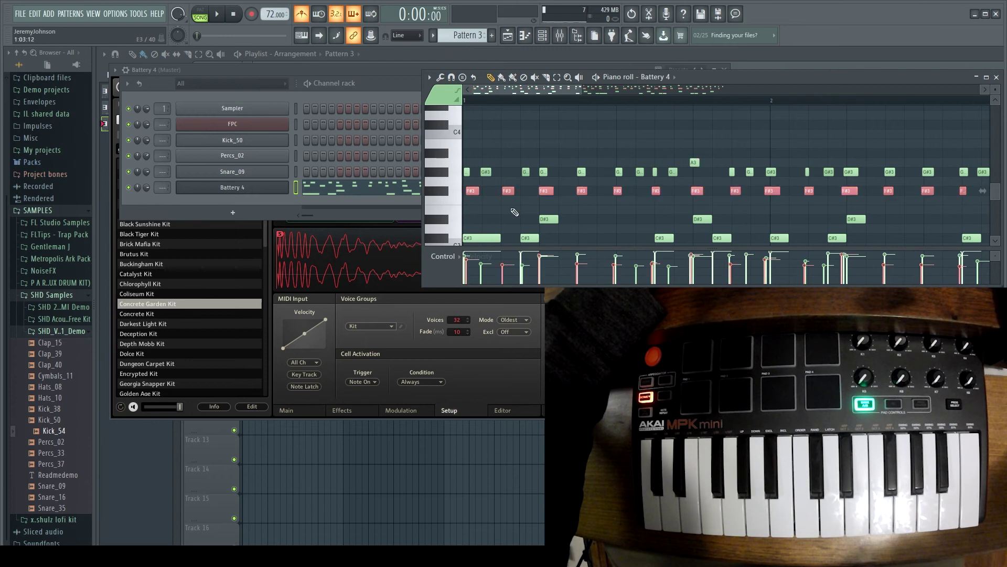
scroll(498, 210, up, 1)
scroll(577, 236, down, 1)
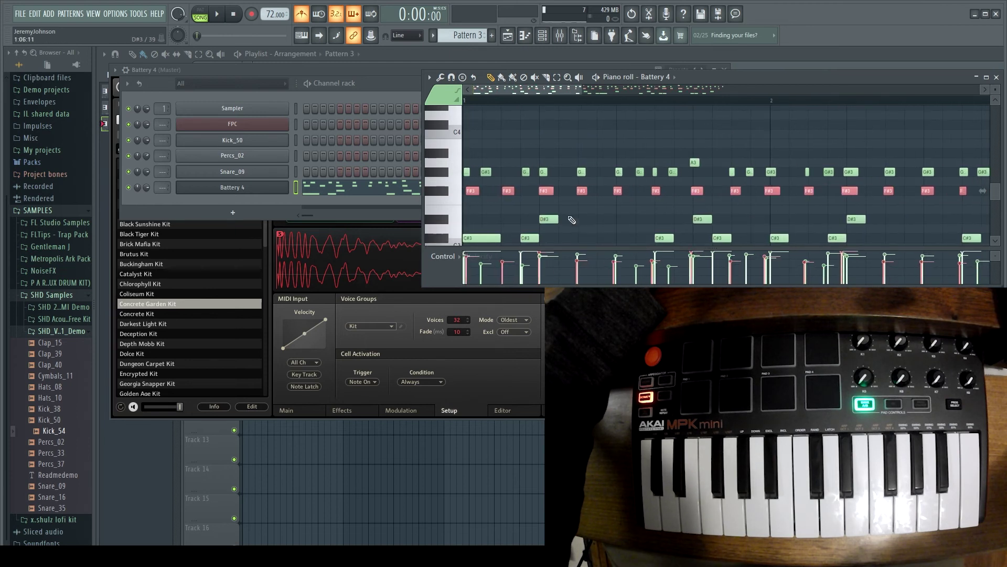
key(space)
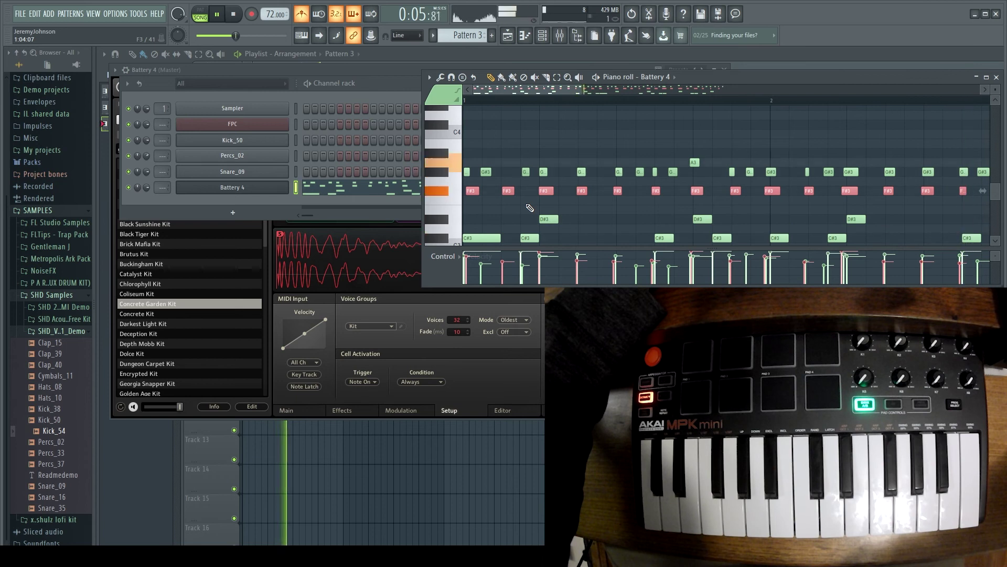
key(space)
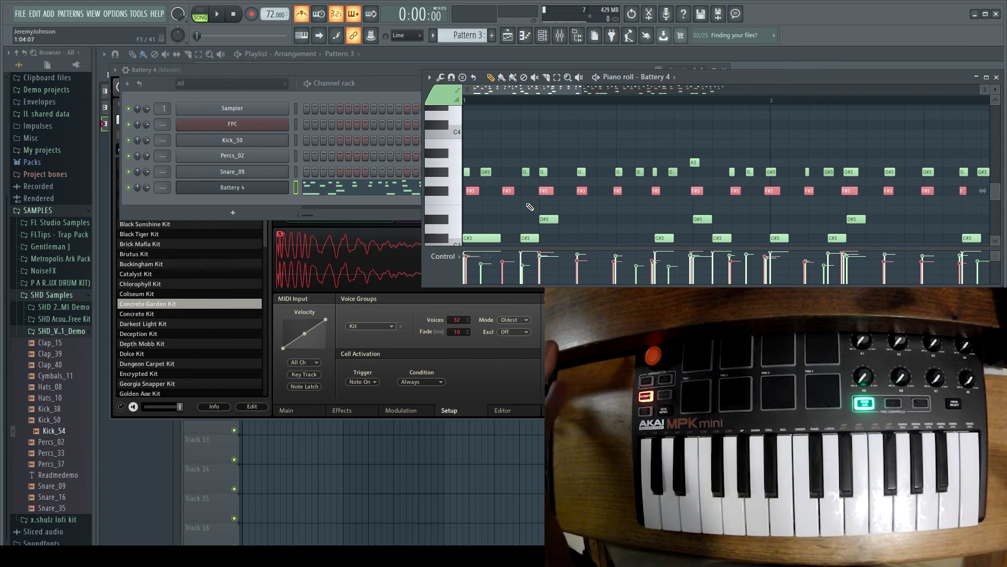
click(384, 97)
click(397, 190)
click(398, 193)
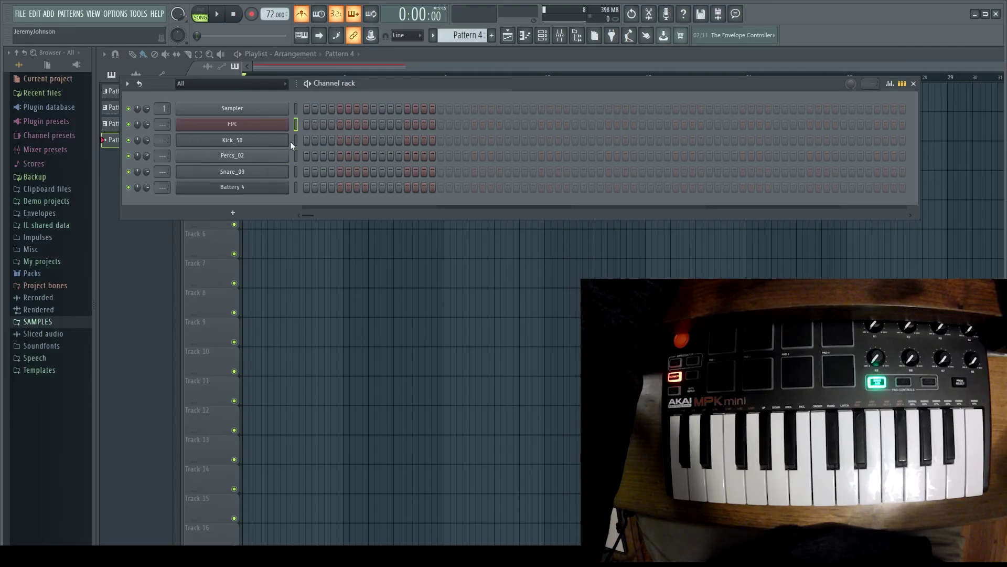
Step: Browse the FPC drumloops scores, checking the contents of Ambient Loops and Country Loops
click(34, 165)
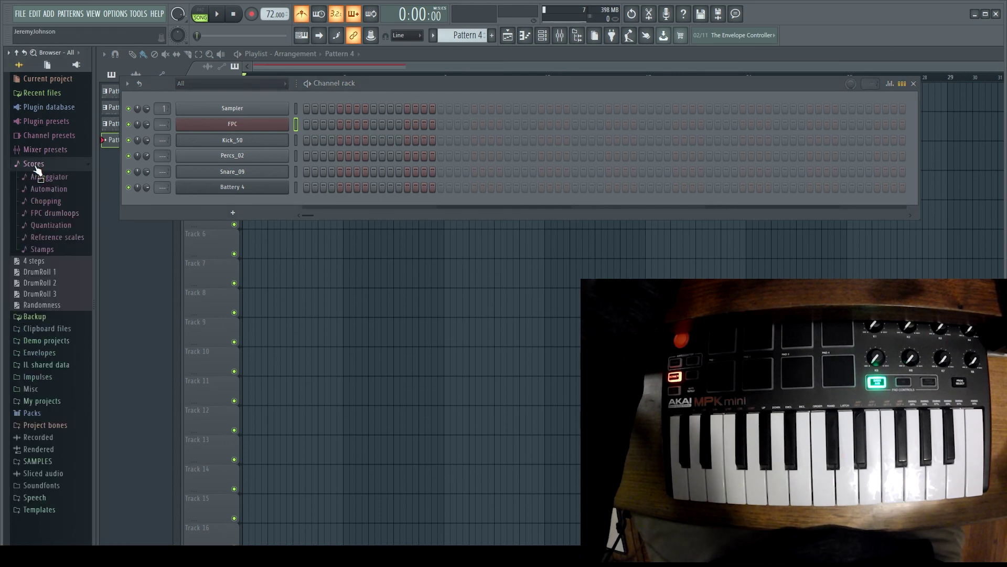
click(53, 213)
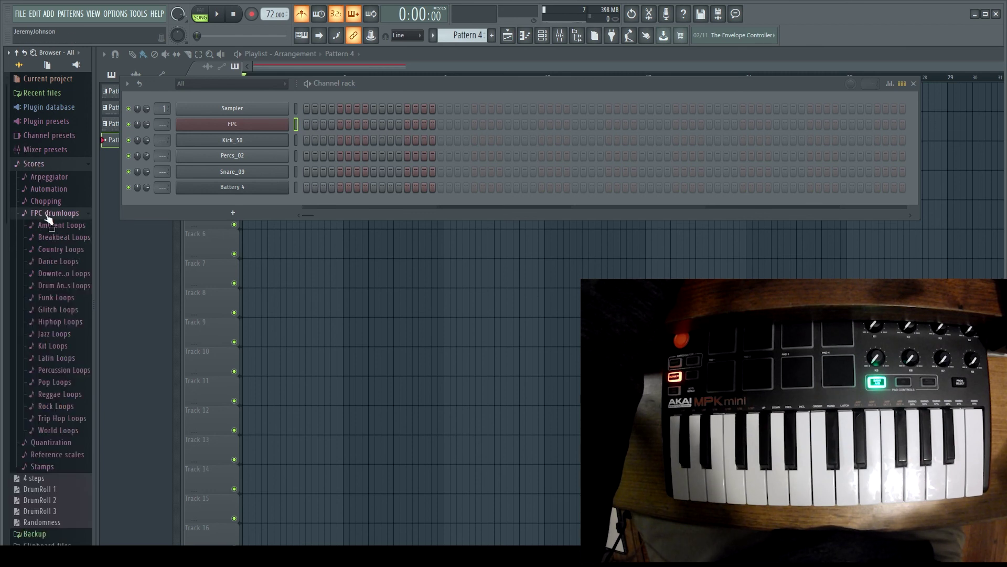
scroll(84, 252, down, 5)
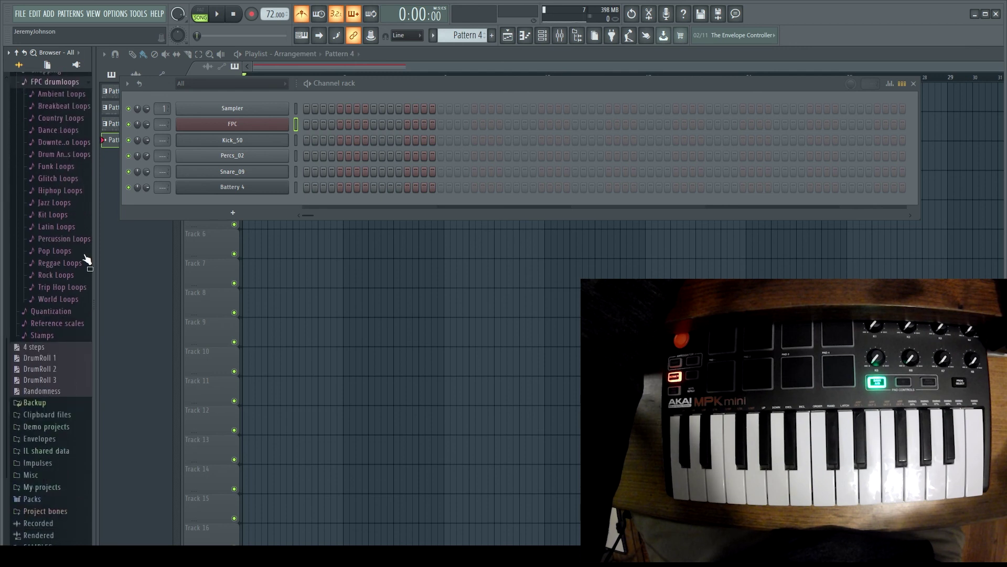
click(53, 95)
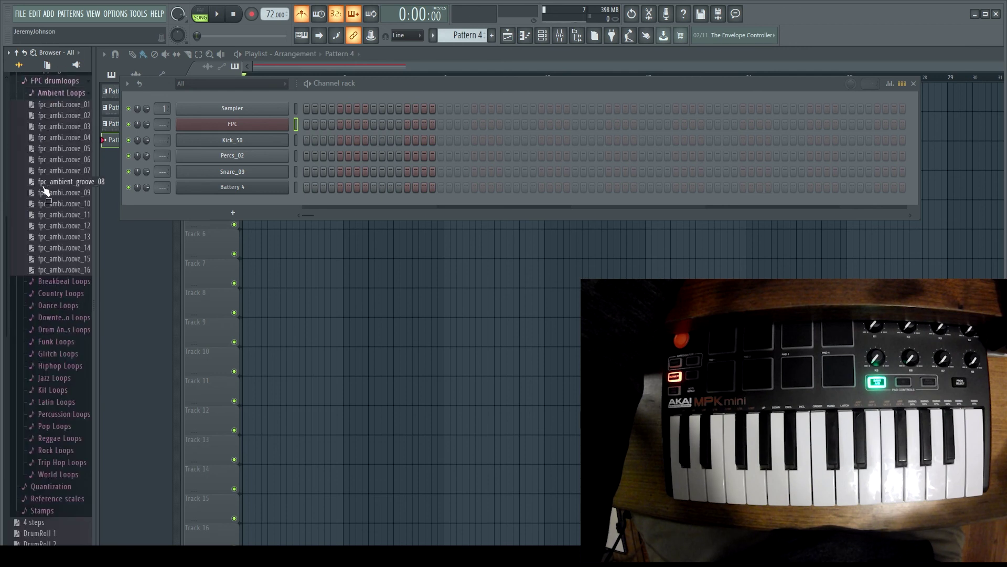
click(53, 93)
click(58, 121)
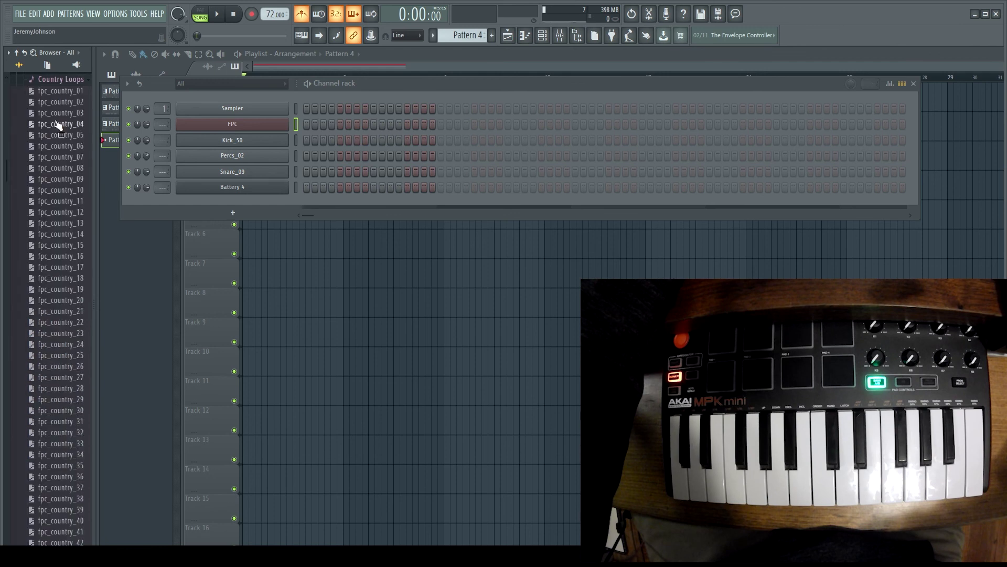
click(58, 82)
Step: Load the fpc_hiphop_01 score from Hiphop Loops onto the FPC channel in Pattern 4 and play it in pattern mode
click(60, 152)
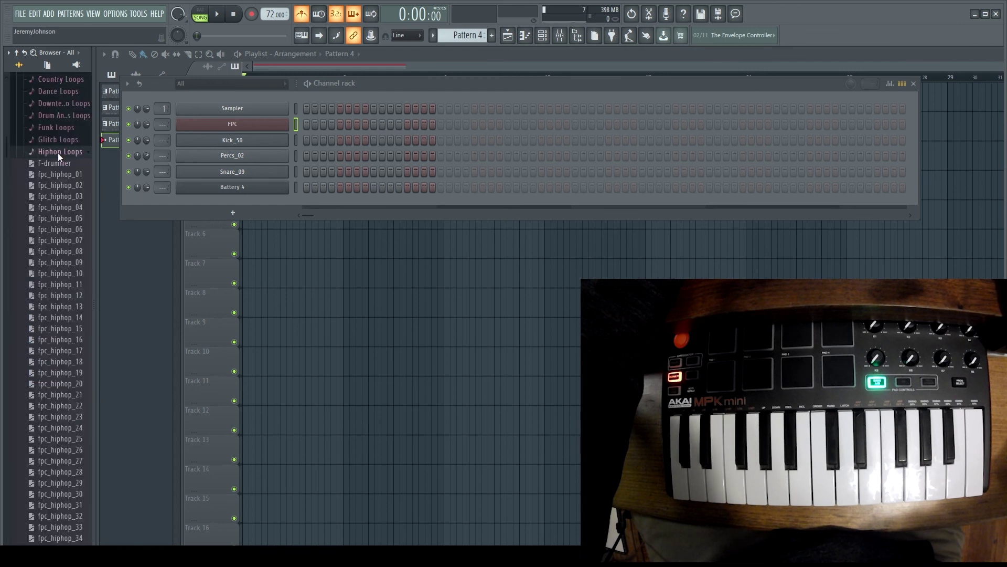
click(61, 153)
click(59, 155)
drag(60, 178, 228, 125)
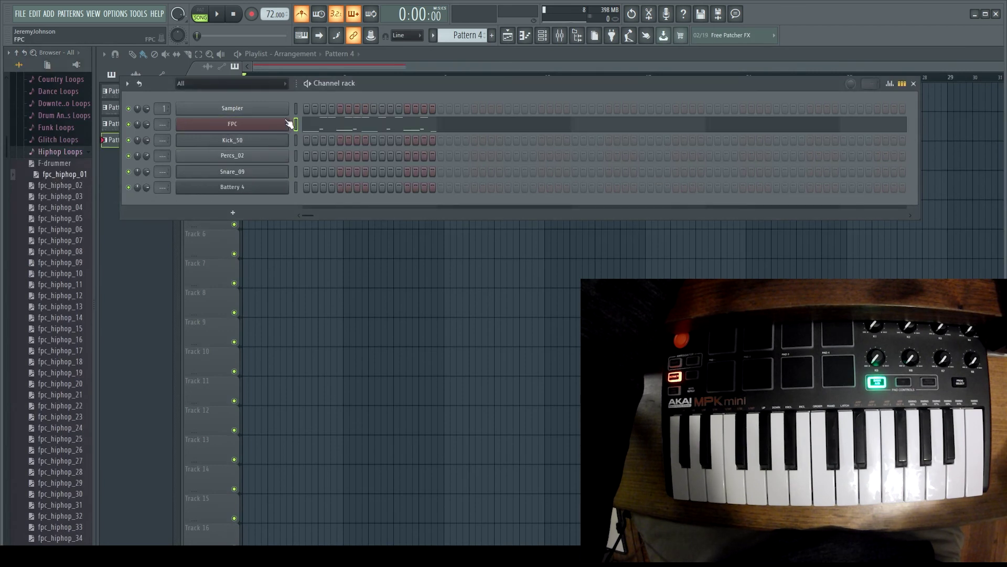
click(223, 19)
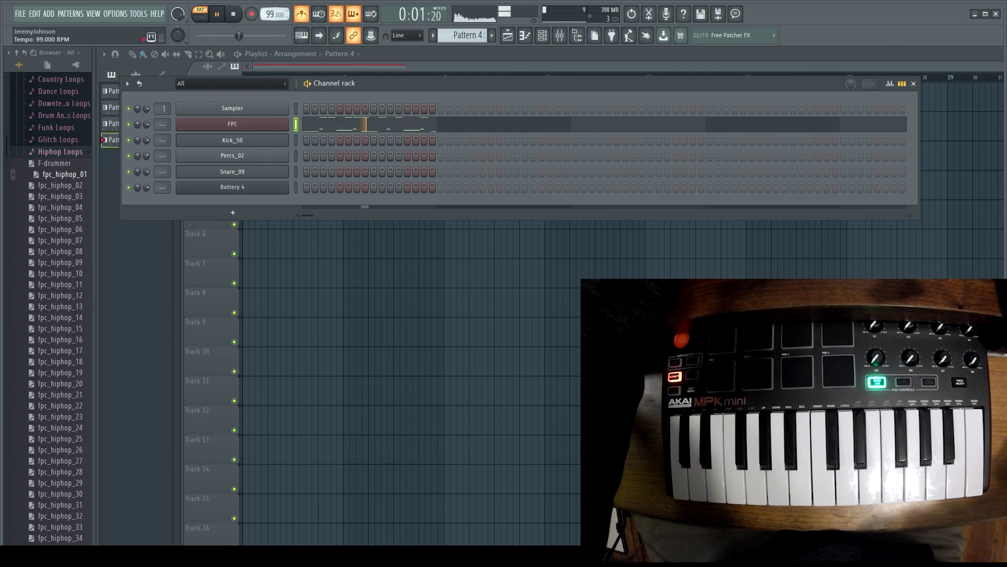
Step: Try the fpc_hiphop_02 and fpc_hiphop_03 scores on the FPC channel while the pattern plays
drag(57, 188, 215, 128)
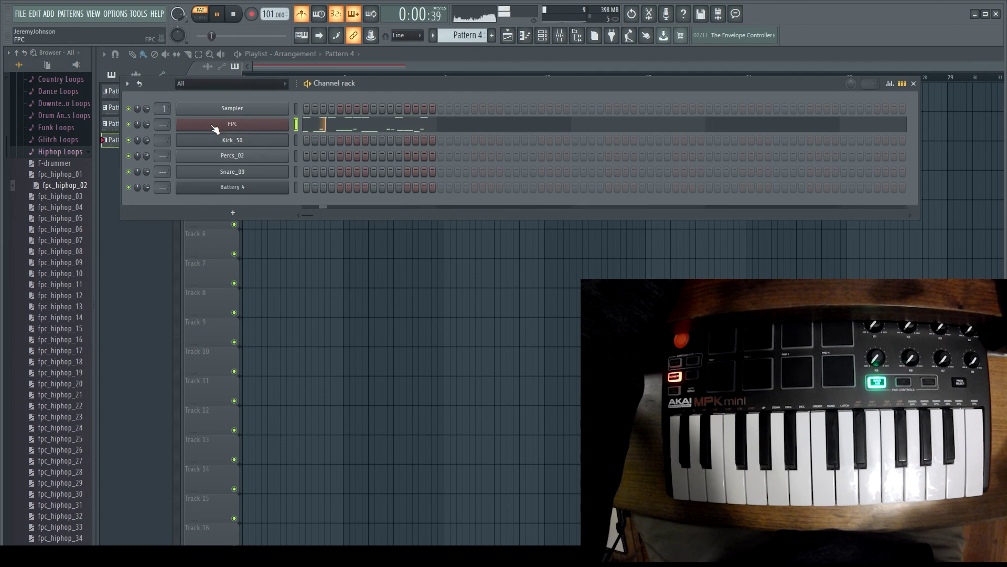
drag(66, 201, 257, 131)
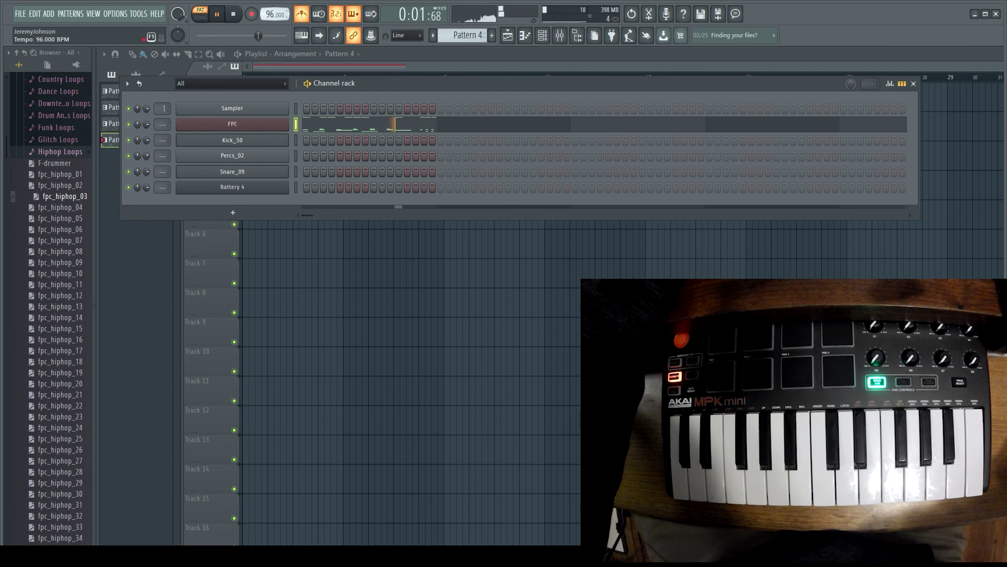
Step: Check the Kit Loops folder and load fpc_6-8_groove_04 from Jazz Loops onto the FPC channel
click(60, 152)
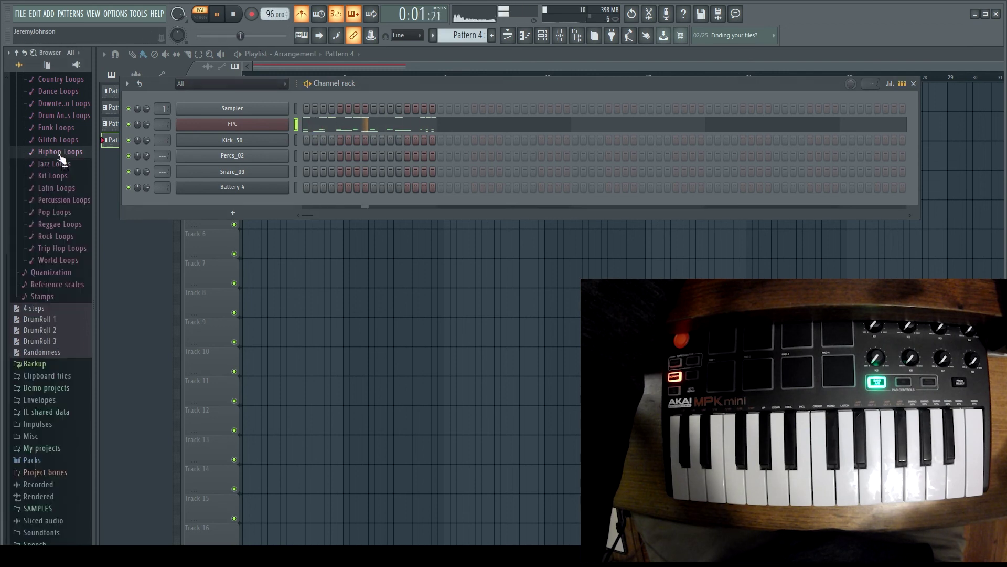
click(54, 176)
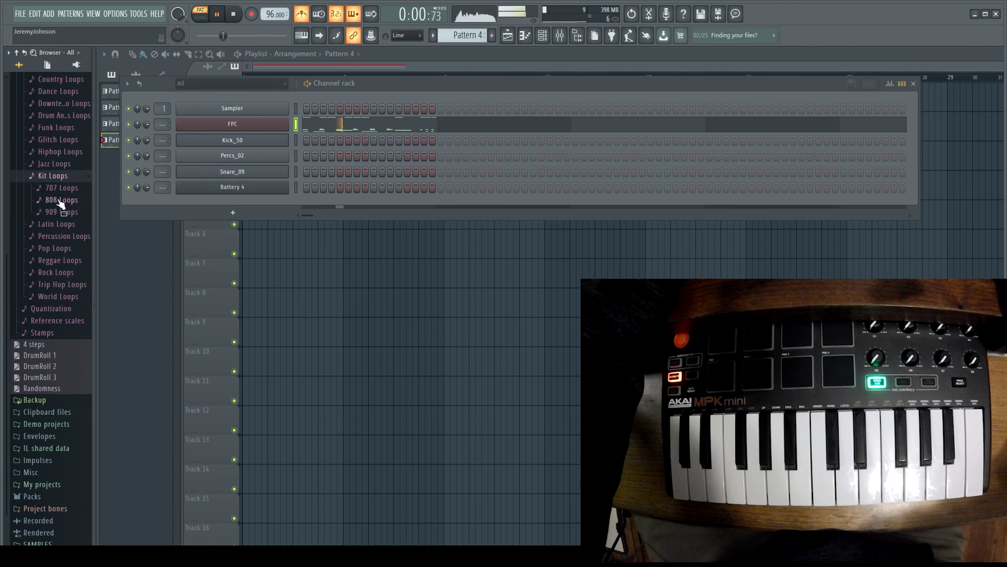
click(53, 176)
click(53, 163)
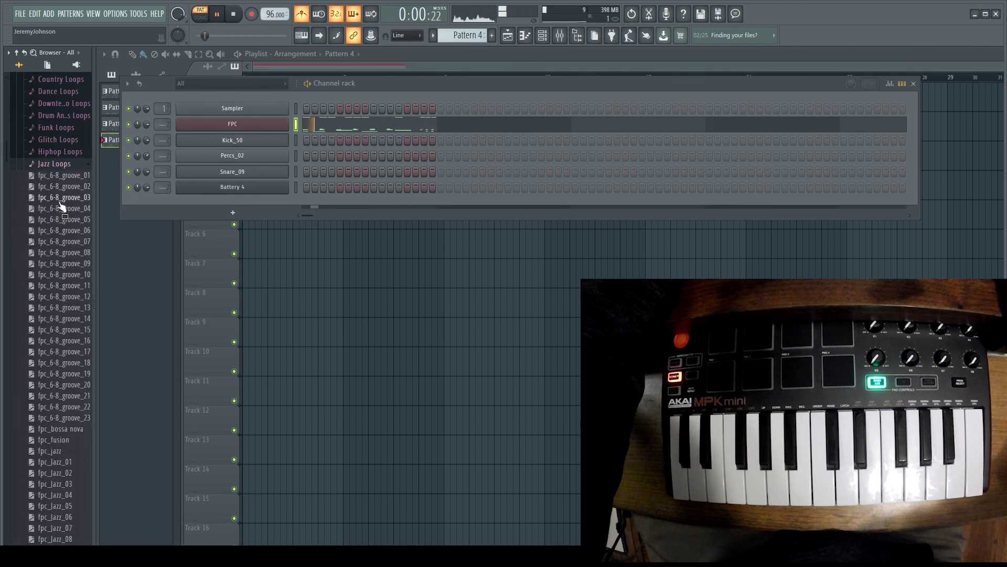
drag(57, 210, 247, 128)
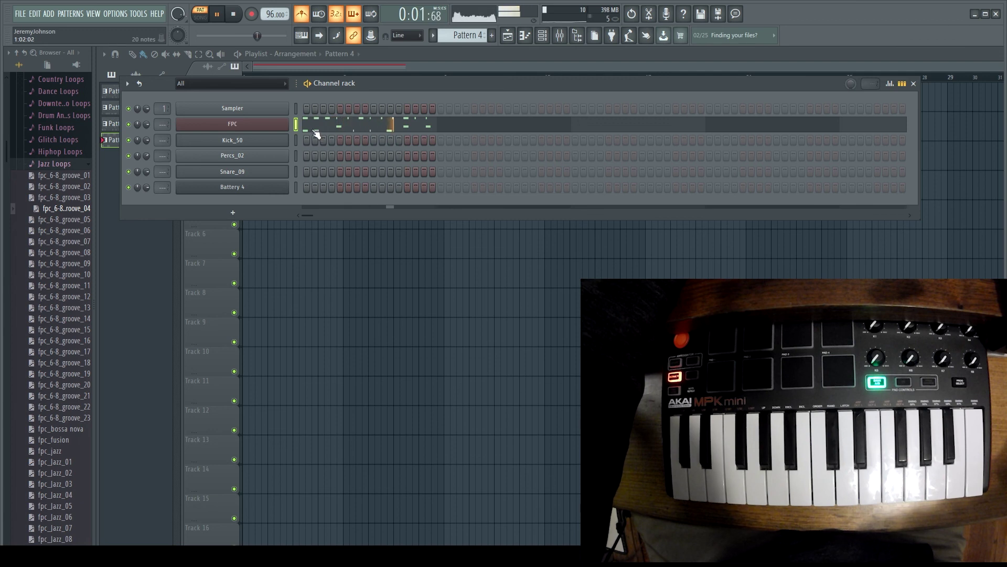
Step: Lower the tempo to 80 BPM and load fpc_ambient_groove_02 from Ambient Loops onto the FPC channel
drag(275, 14, 275, 21)
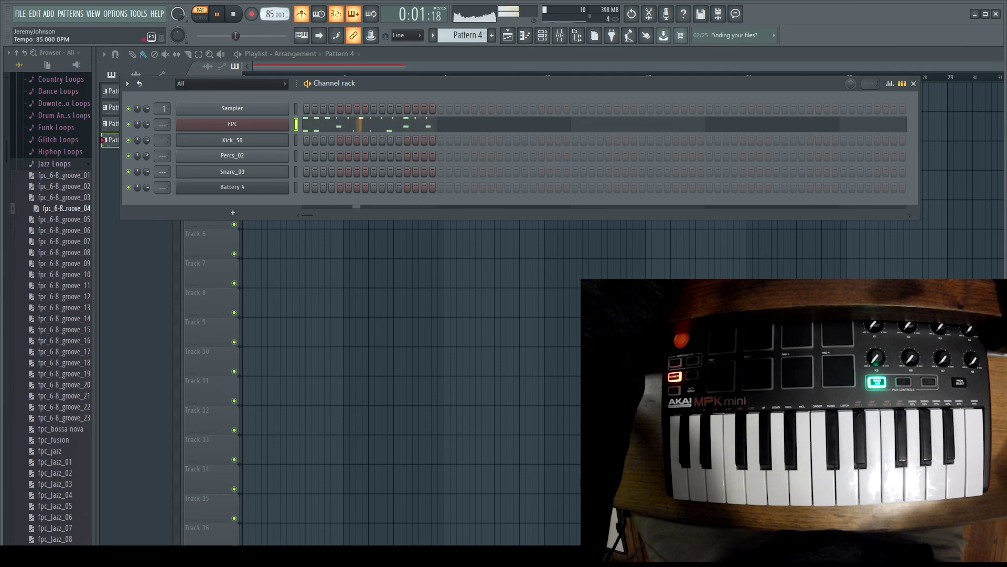
drag(275, 14, 275, 20)
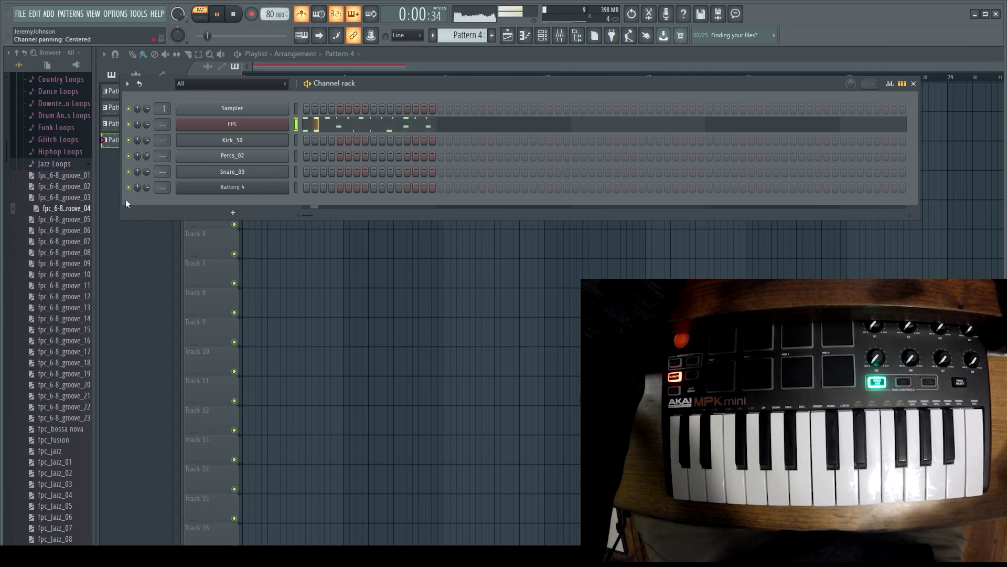
scroll(52, 178, up, 3)
click(59, 158)
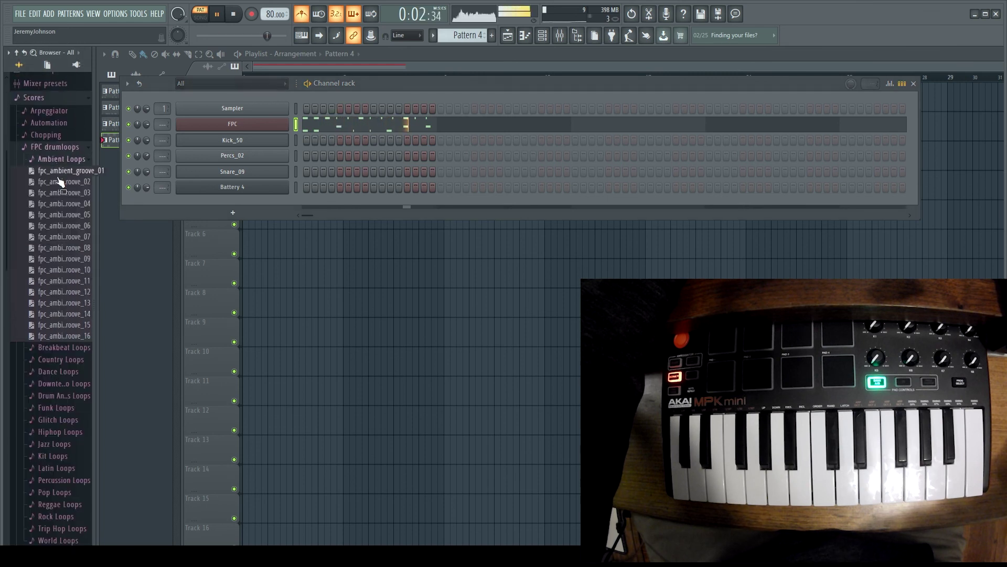
drag(62, 182, 279, 128)
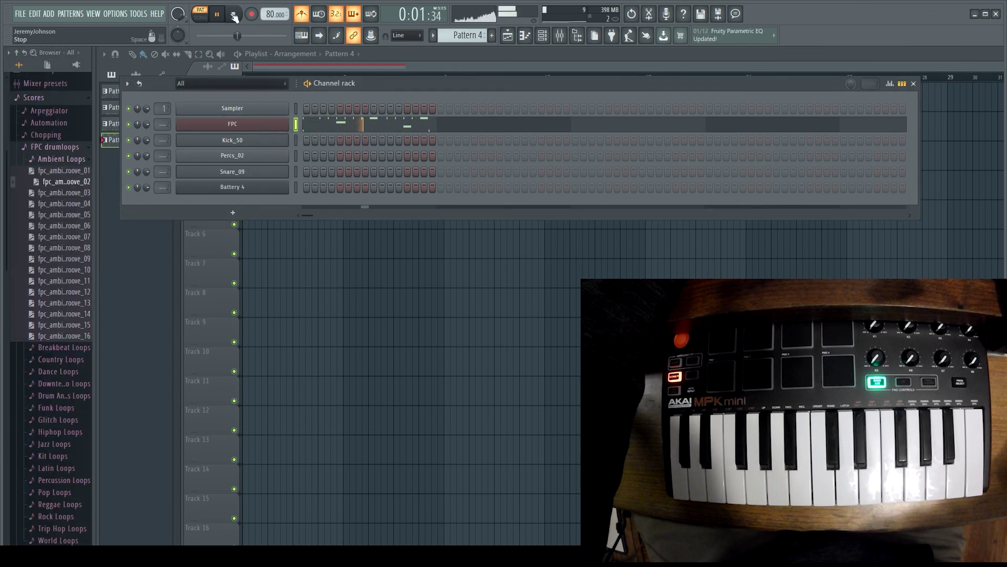
Step: Raise the tempo to 87 BPM and try fpc_ambient_groove_04 and fpc_ambient_groove_06 on the FPC channel, stopping playback at the end
scroll(273, 14, up, 7)
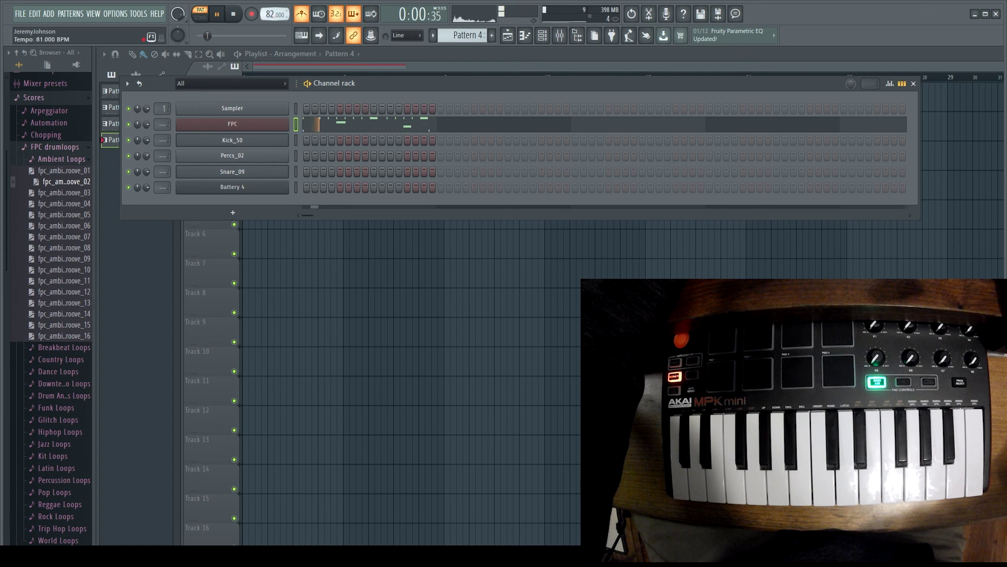
drag(79, 203, 234, 129)
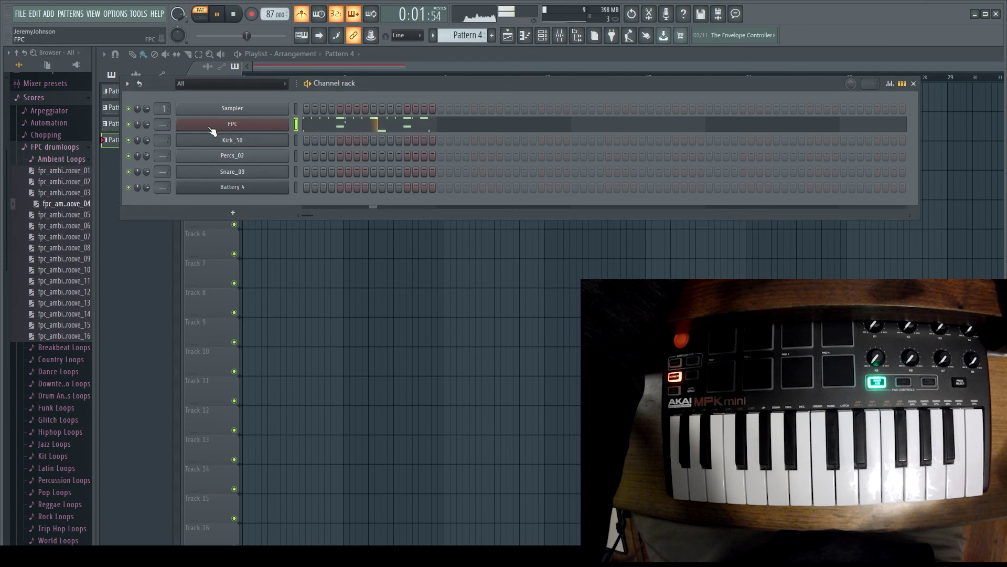
drag(86, 225, 234, 125)
key(space)
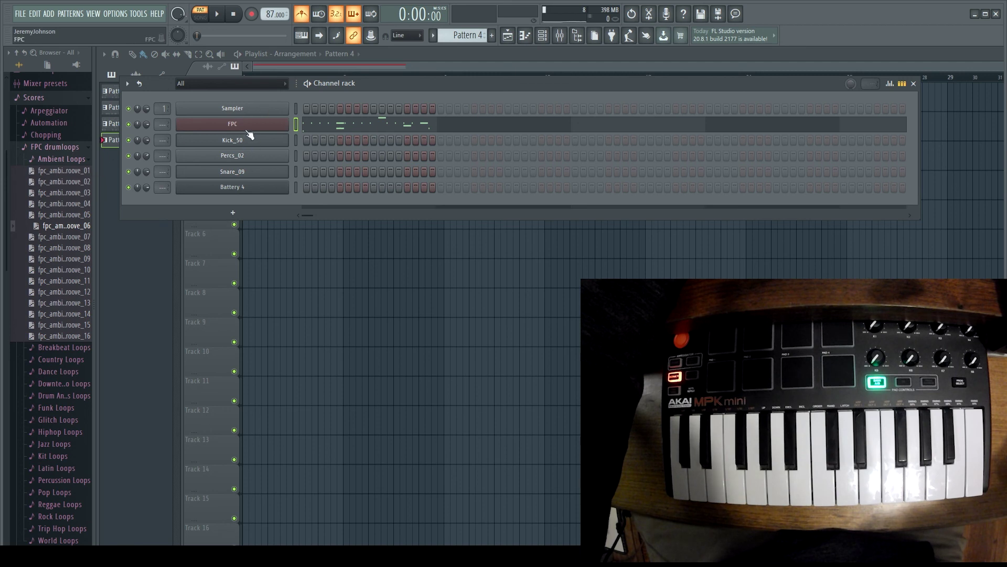
Step: Switch to Pattern 5 and play fpc_ambient_groove_07 and fpc_ambient_groove_08 in turn on the FPC channel, stopping playback at the end
scroll(465, 36, up, 1)
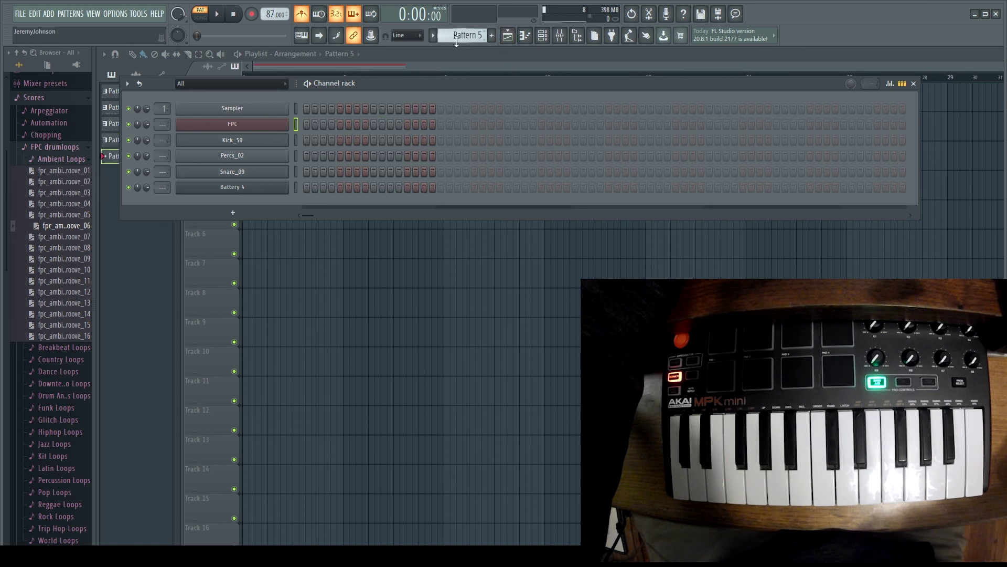
drag(65, 243, 265, 128)
key(space)
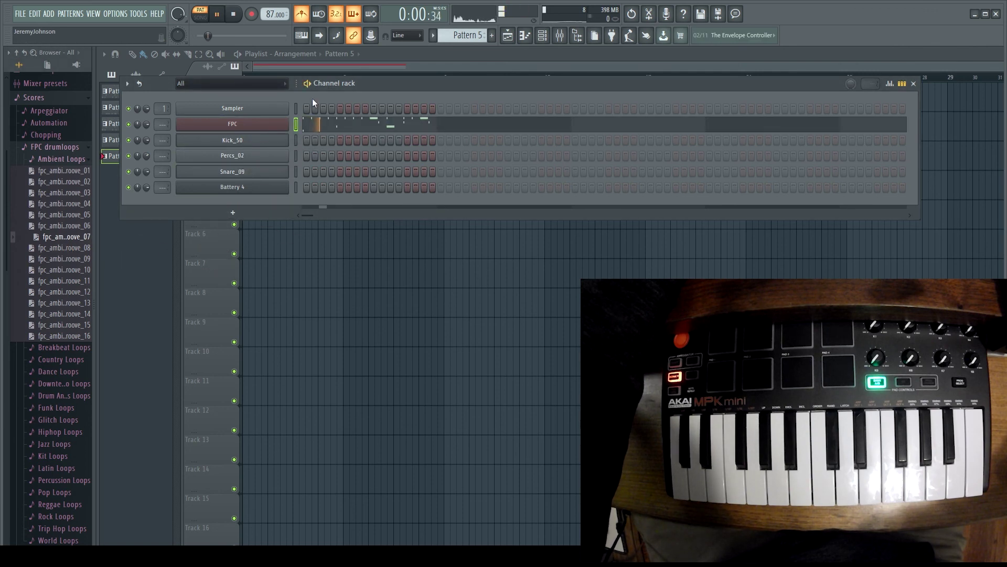
drag(58, 247, 266, 121)
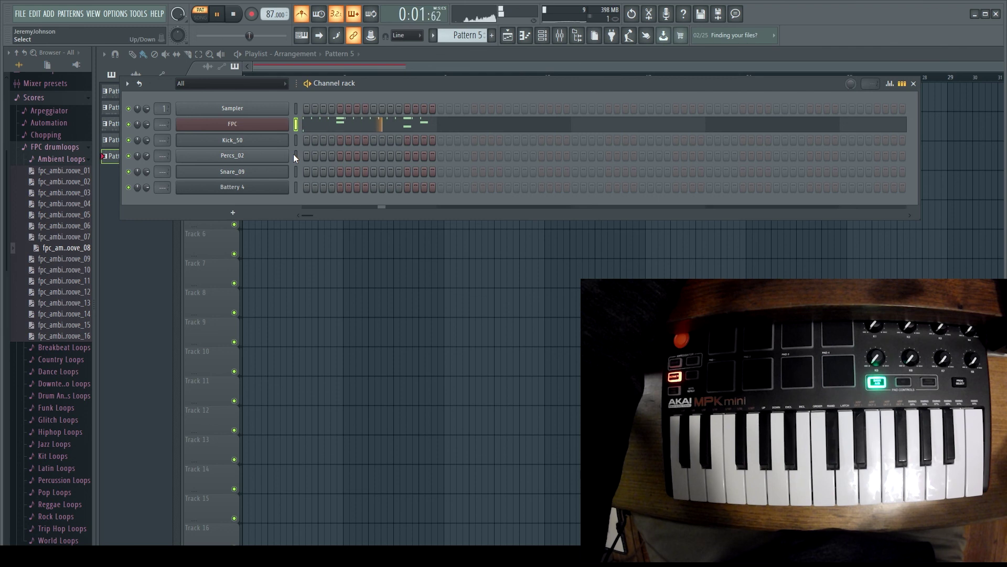
click(233, 14)
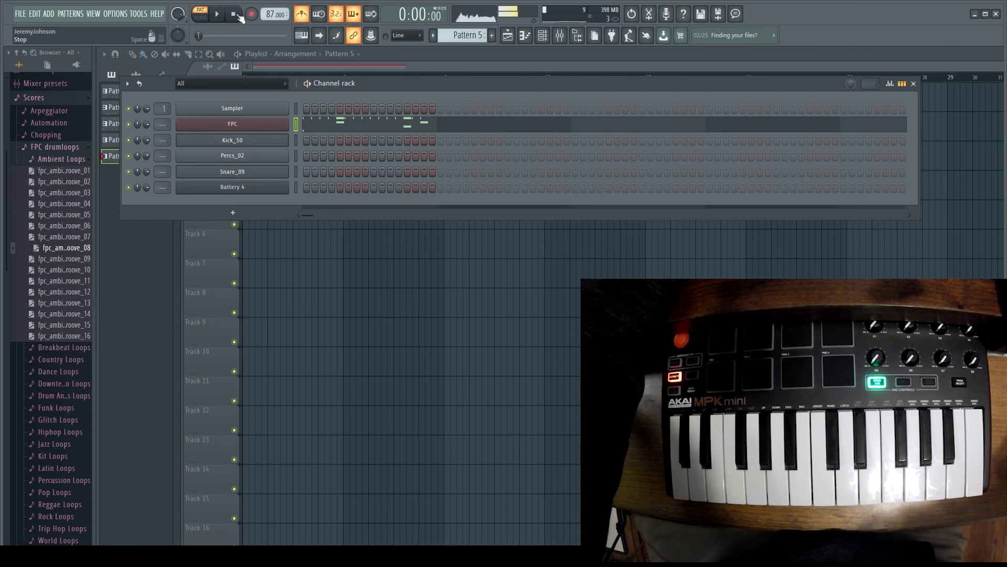